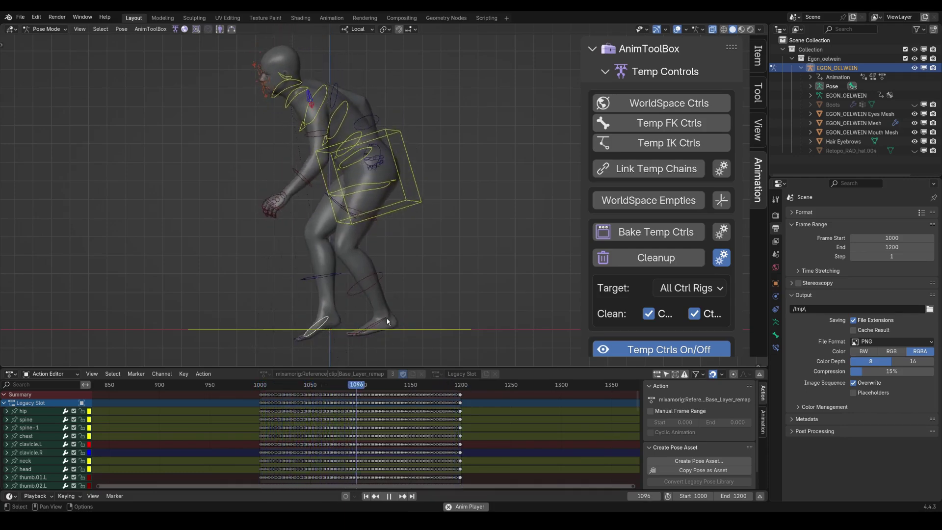
Stop playback and select the thigh, shin and foot controls of both legs.
{"action": "key", "text": "space"}
{"action": "middle_click_drag", "start_coordinate": [381, 286], "coordinate": [383, 220]}
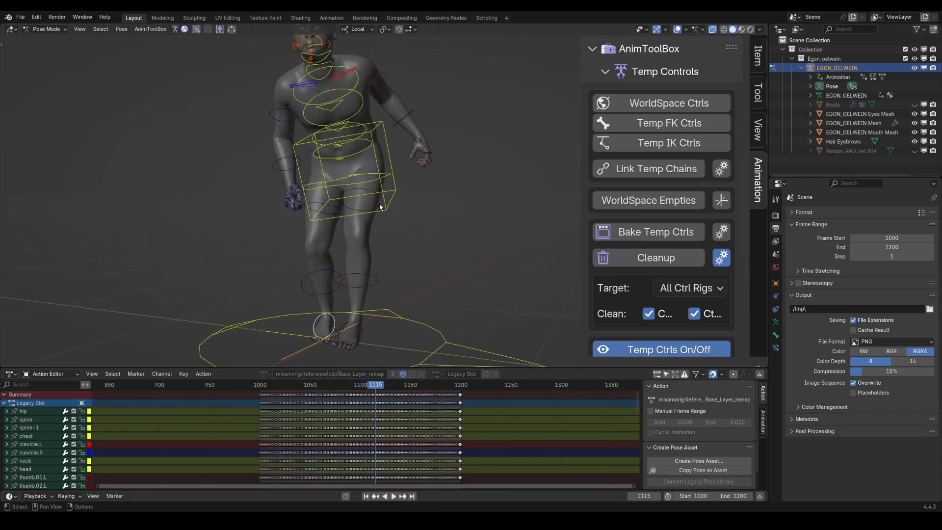
{"action": "left_click", "coordinate": [379, 204]}
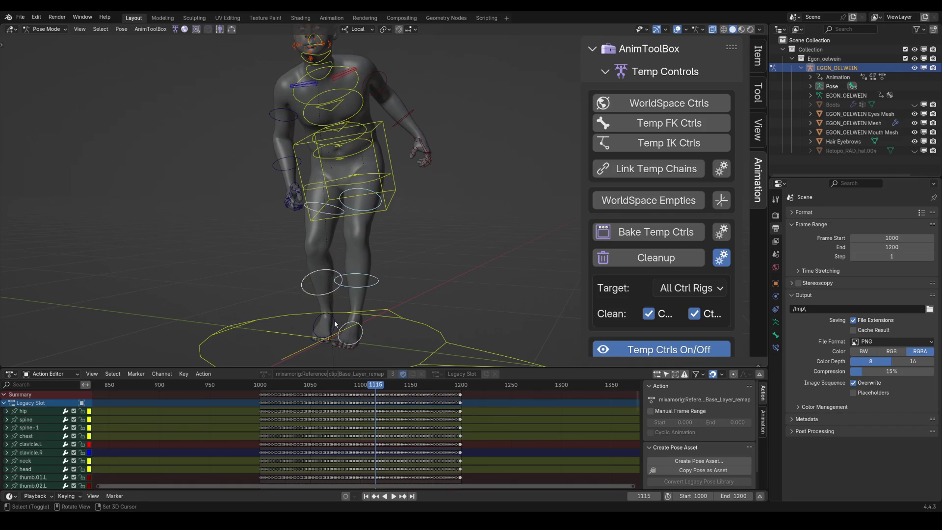
{"action": "middle_click_drag", "start_coordinate": [378, 294], "coordinate": [372, 248]}
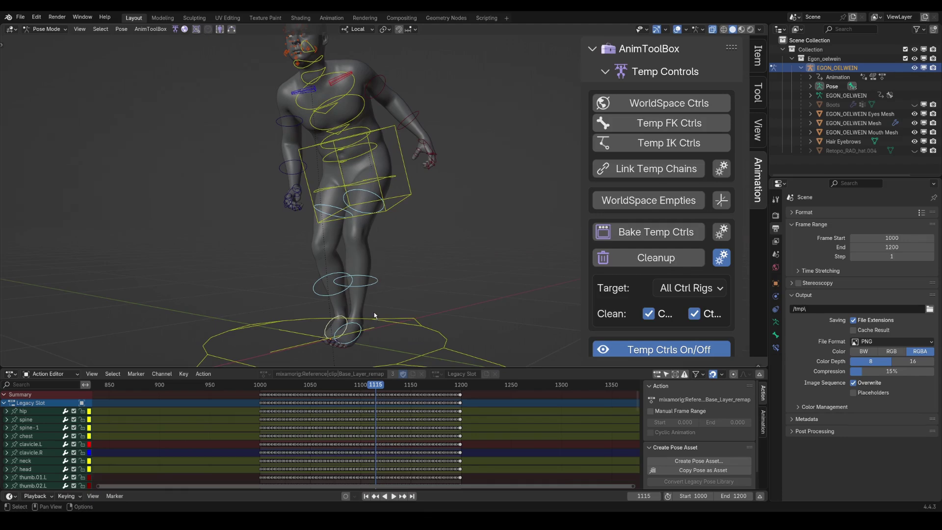
Bake both legs to temporary IK controls with pole targets at distance 1.24 and a control size of 0.66.
{"action": "left_click", "coordinate": [649, 147]}
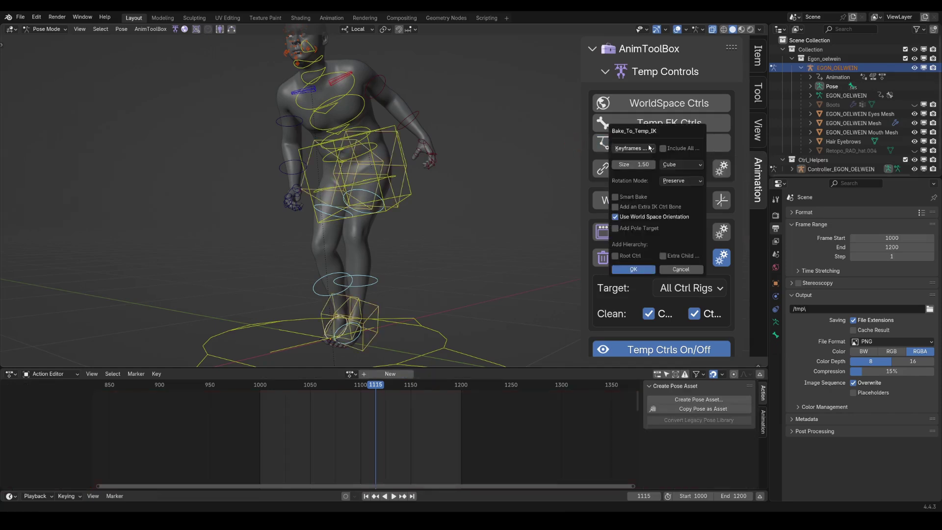
{"action": "left_click", "coordinate": [631, 231]}
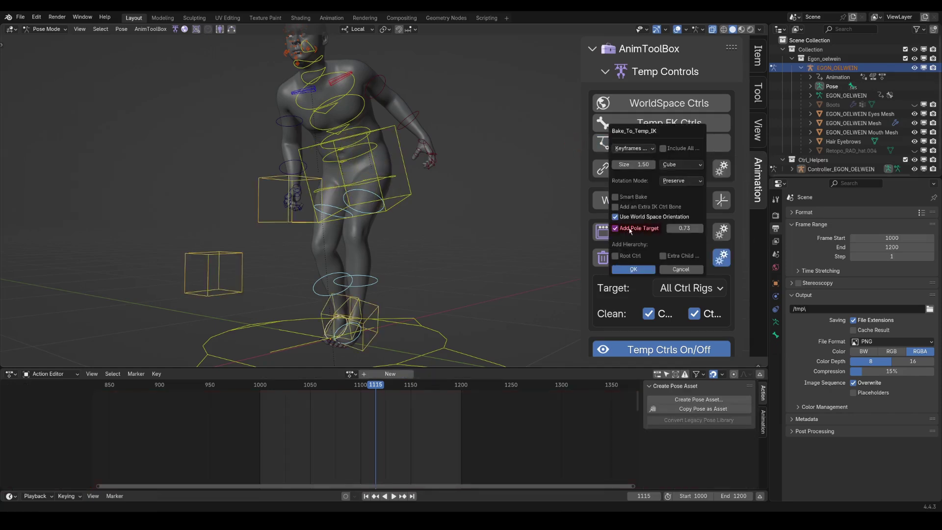
{"action": "left_click_drag", "start_coordinate": [684, 228], "coordinate": [721, 228]}
{"action": "left_click_drag", "start_coordinate": [653, 167], "coordinate": [613, 167]}
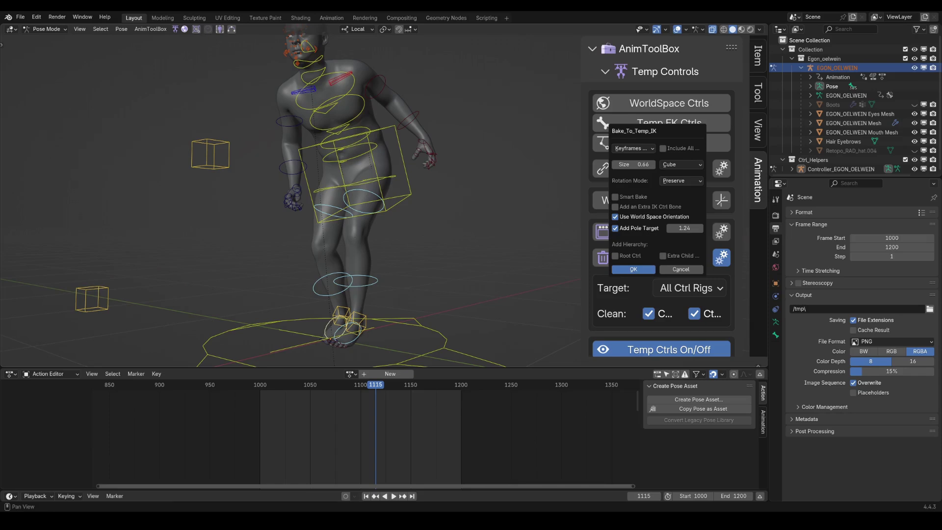
{"action": "left_click", "coordinate": [646, 271]}
Play and scrub the animation to check how the baked leg IK controls follow the walk.
{"action": "middle_click_drag", "start_coordinate": [406, 299], "coordinate": [425, 270], "text": "shift"}
{"action": "scroll", "coordinate": [433, 268], "scroll_direction": "up", "scroll_amount": 1}
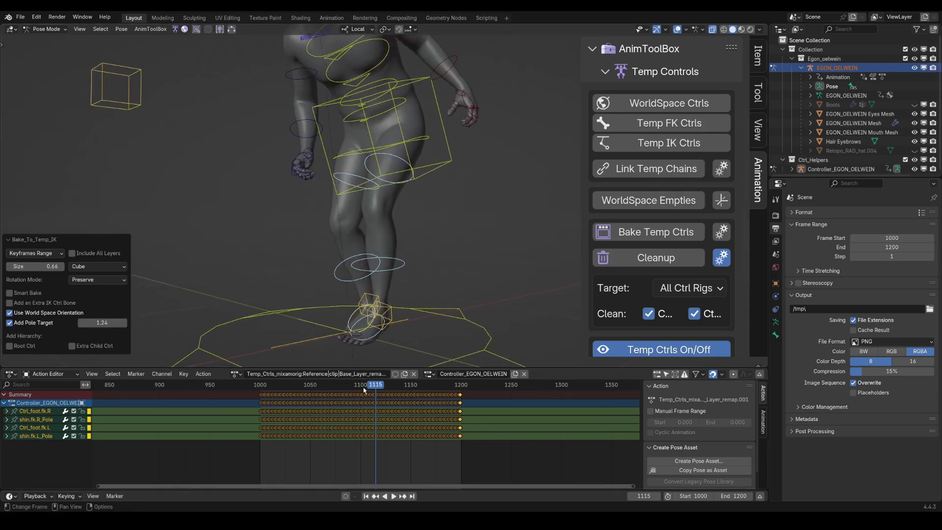
{"action": "mouse_move", "coordinate": [376, 385]}
{"action": "left_mouse_down"}
{"action": "mouse_move", "coordinate": [364, 384]}
{"action": "mouse_move", "coordinate": [373, 385]}
{"action": "left_mouse_up"}
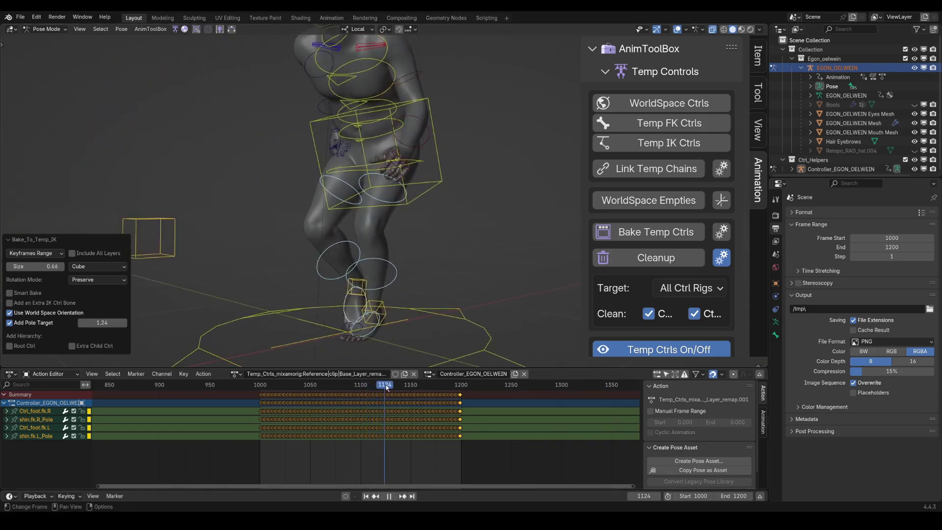
{"action": "key", "text": "space"}
Try moving and rotating the left foot's temporary IK control at frame 1133, then undo the change.
{"action": "left_click", "coordinate": [400, 300]}
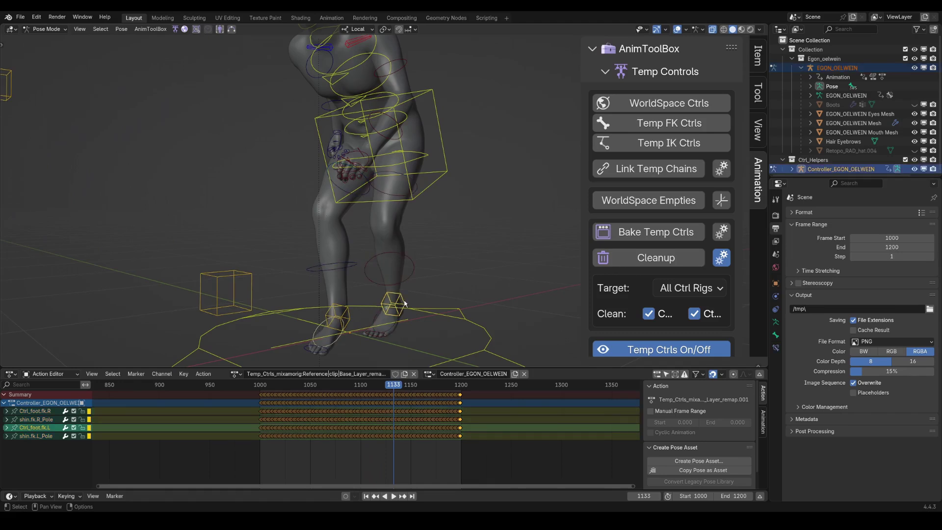
{"action": "key", "text": "g"}
{"action": "right_click", "coordinate": [395, 301]}
{"action": "key", "text": "shift+space"}
{"action": "left_click", "coordinate": [391, 322]}
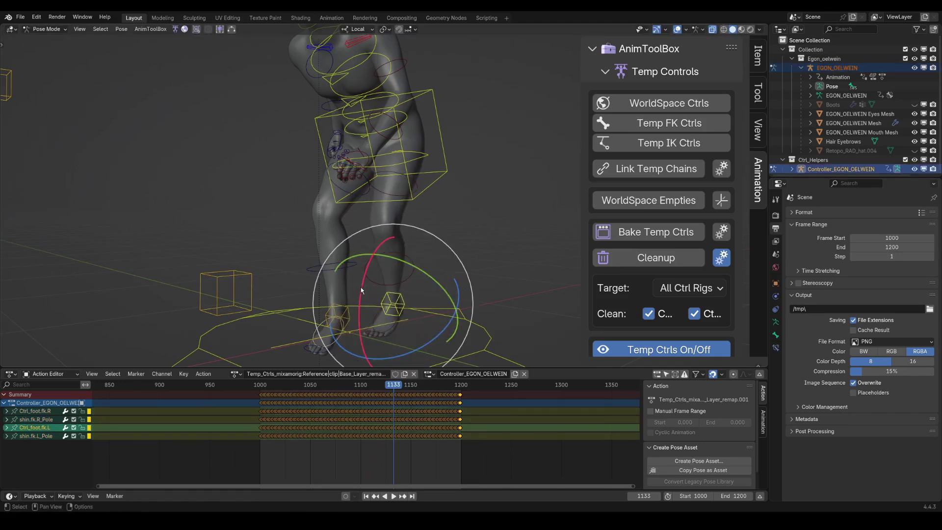
{"action": "mouse_move", "coordinate": [361, 288]}
{"action": "left_mouse_down"}
{"action": "mouse_move", "coordinate": [362, 298]}
{"action": "mouse_move", "coordinate": [375, 297]}
{"action": "left_mouse_up"}
{"action": "key", "text": "ctrl+z"}
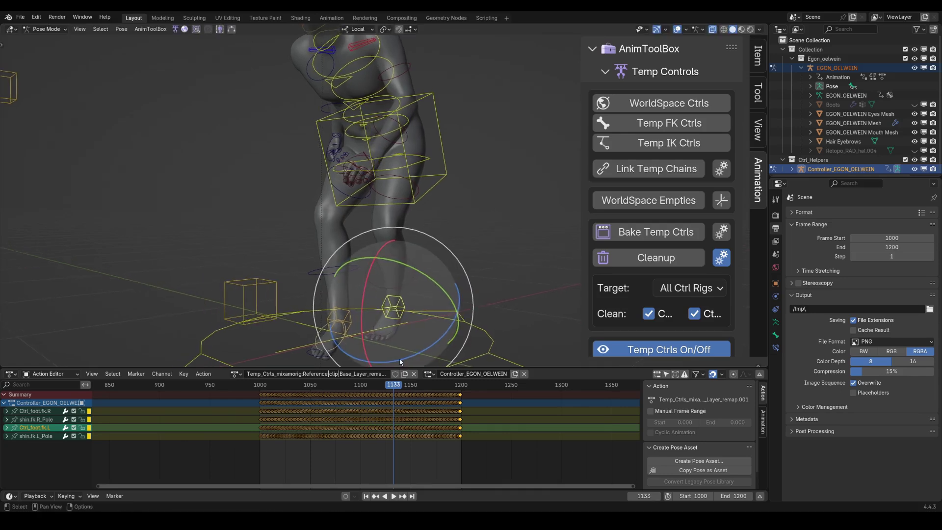
Play and scrub the walk from a side view to examine the feet's ground contact, ending at frame 1100.
{"action": "left_click", "coordinate": [372, 385]}
{"action": "key", "text": "space"}
{"action": "key", "text": "space"}
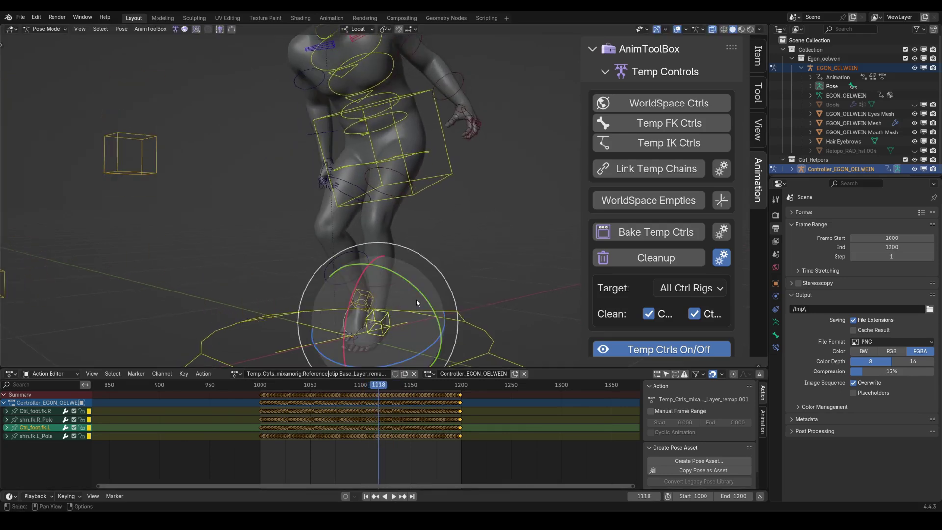
{"action": "middle_click_drag", "start_coordinate": [417, 300], "coordinate": [408, 302], "text": "alt"}
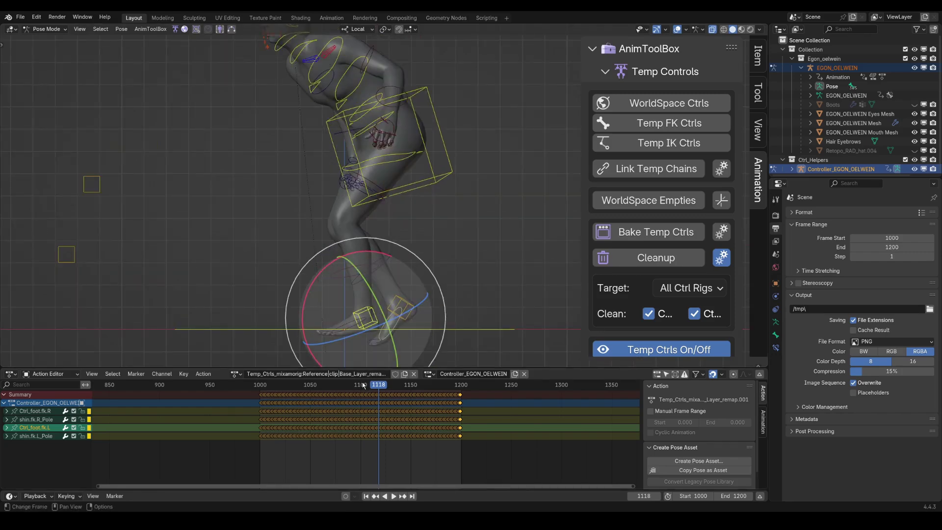
{"action": "left_click_drag", "start_coordinate": [378, 385], "coordinate": [377, 386]}
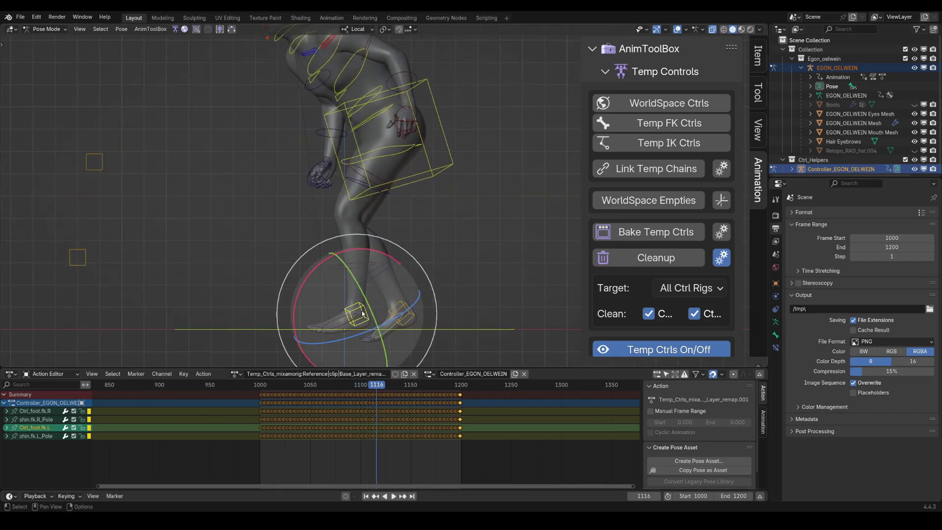
{"action": "middle_click_drag", "start_coordinate": [364, 315], "coordinate": [362, 301], "text": "shift"}
{"action": "scroll", "coordinate": [363, 301], "scroll_direction": "up", "scroll_amount": 1}
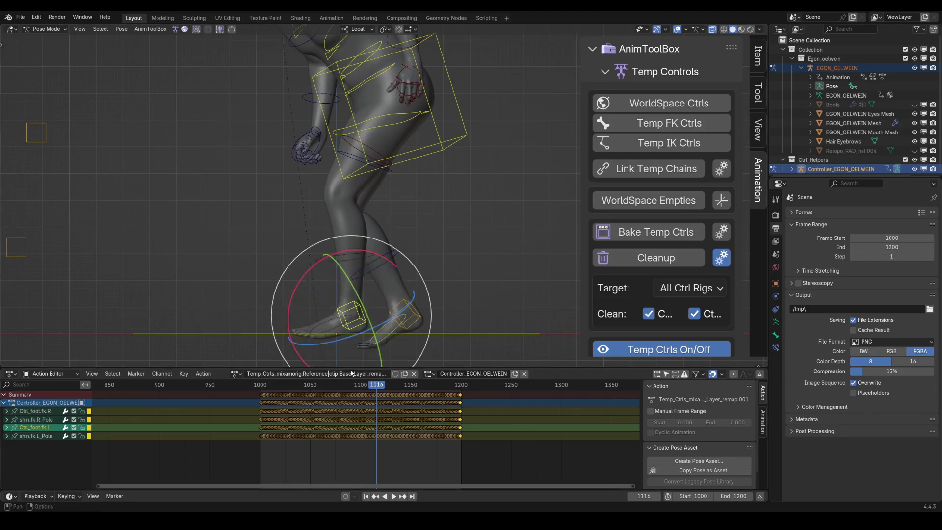
{"action": "left_click", "coordinate": [347, 385]}
{"action": "left_click_drag", "start_coordinate": [346, 385], "coordinate": [361, 385]}
Bake both toe controls to world-space temporary controls using the Copy Transforms type instead of Track Target.
{"action": "middle_click_drag", "start_coordinate": [385, 334], "coordinate": [394, 303], "text": "shift"}
{"action": "left_click", "coordinate": [383, 305]}
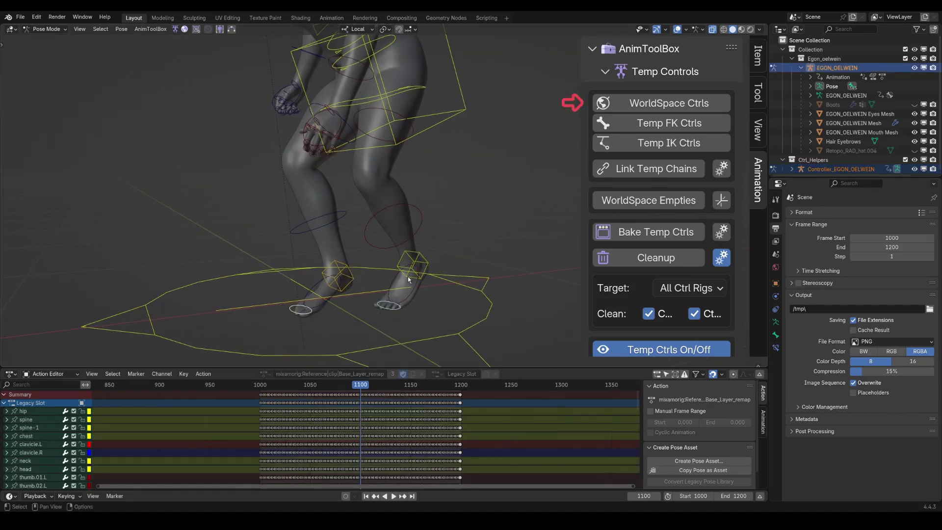
{"action": "left_click", "coordinate": [625, 103]}
{"action": "left_click_drag", "start_coordinate": [635, 90], "coordinate": [501, 118]}
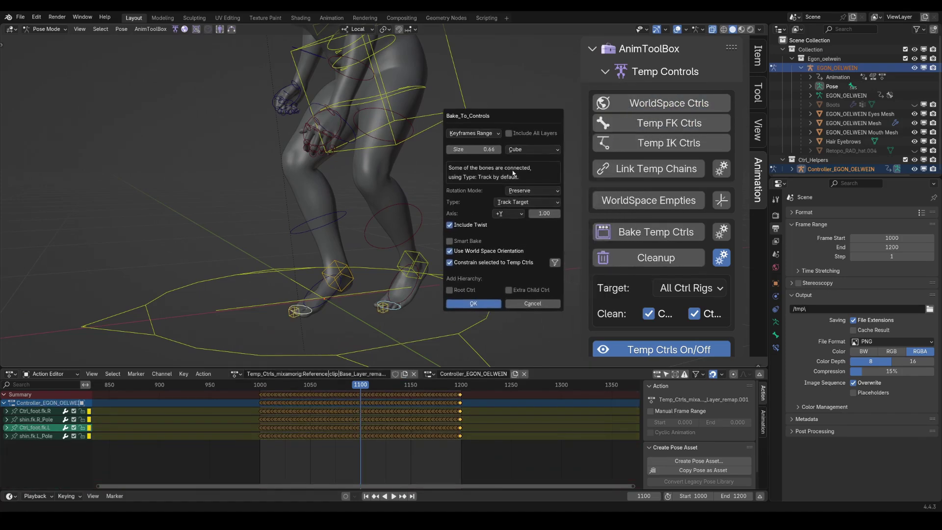
{"action": "left_click", "coordinate": [541, 203]}
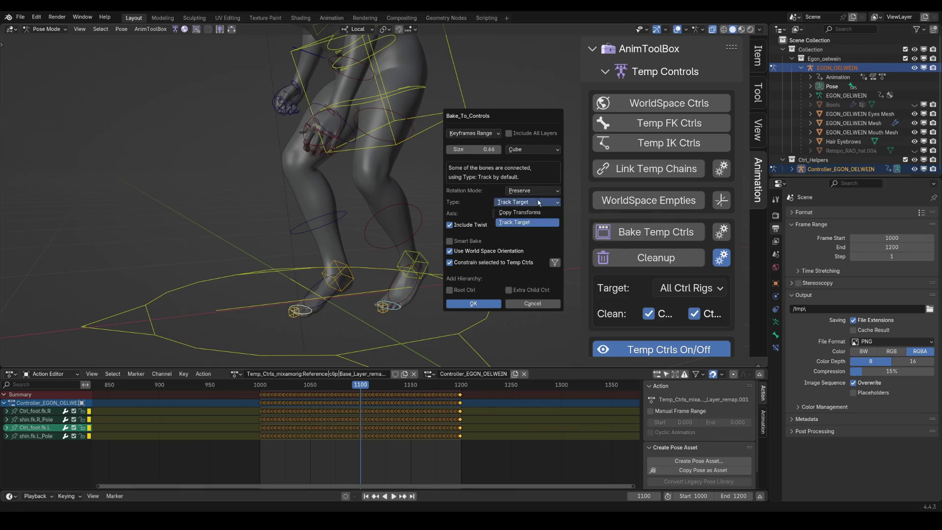
{"action": "left_click", "coordinate": [538, 212]}
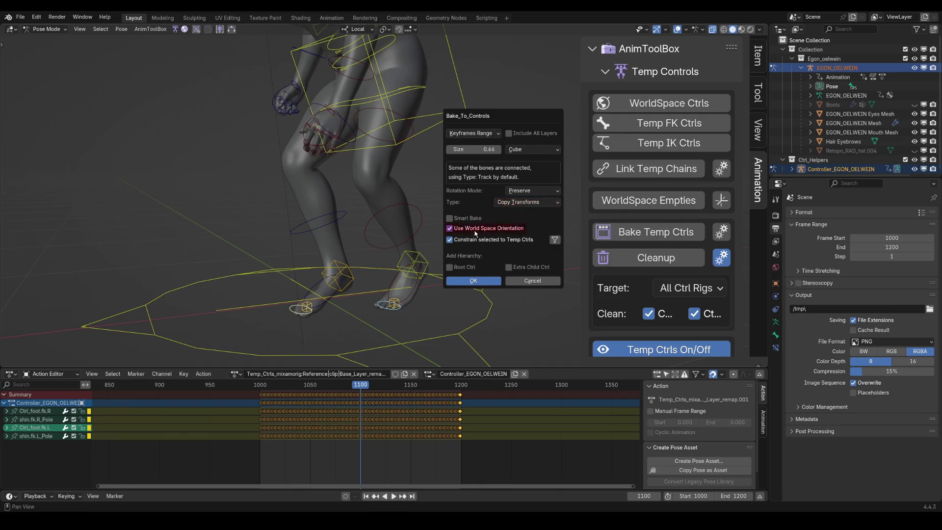
{"action": "left_click", "coordinate": [473, 281]}
{"action": "scroll", "coordinate": [417, 314], "scroll_direction": "up", "scroll_amount": 4}
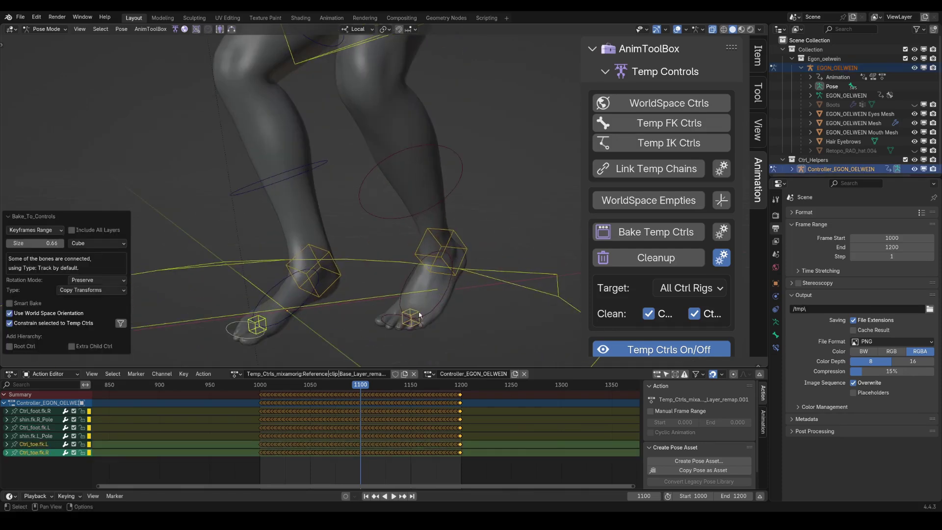
Try moving and rotating the left toe's temporary control without keeping the changes.
{"action": "key", "text": "g"}
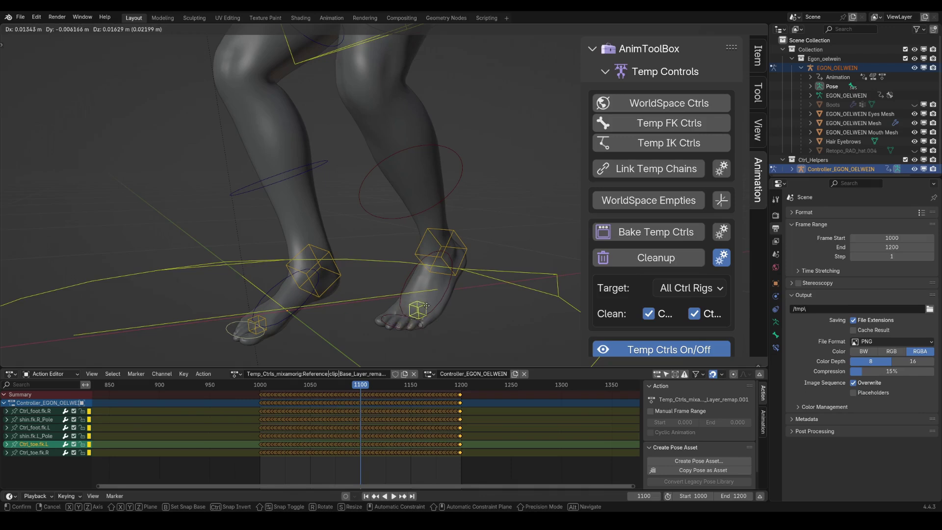
{"action": "left_click", "coordinate": [415, 317]}
{"action": "key", "text": "shift+space"}
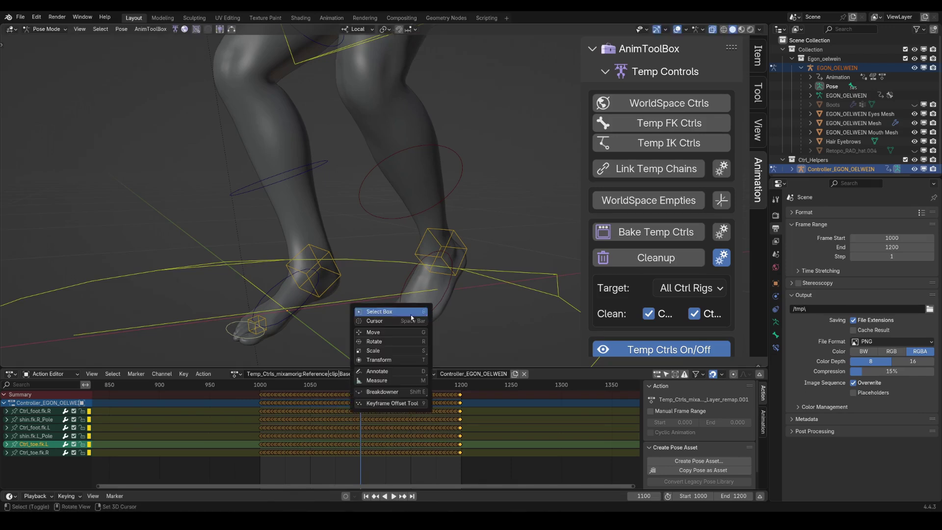
{"action": "left_click", "coordinate": [394, 340]}
{"action": "left_click_drag", "start_coordinate": [372, 298], "coordinate": [369, 321]}
{"action": "right_click", "coordinate": [369, 321]}
{"action": "scroll", "coordinate": [408, 273], "scroll_direction": "up", "scroll_amount": 1, "text": "shift"}
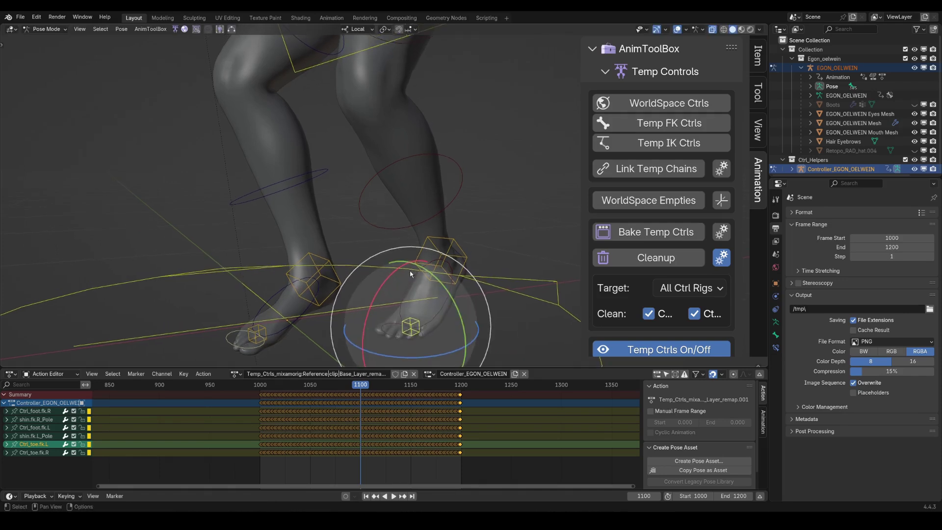
{"action": "key", "text": "w"}
{"action": "scroll", "coordinate": [411, 271], "scroll_direction": "down", "scroll_amount": 1}
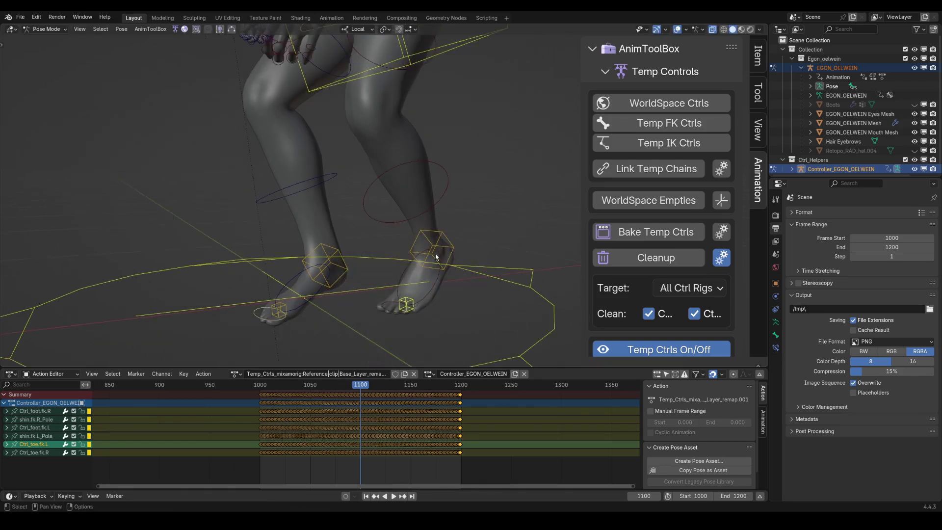
Link the left foot's temporary control to the left toe's temporary control with Link Temp Chains.
{"action": "left_click", "coordinate": [447, 238]}
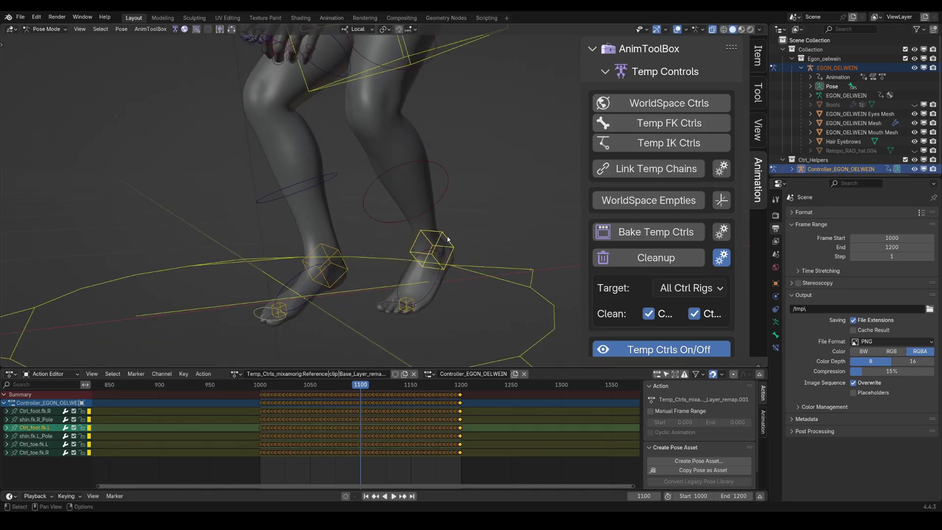
{"action": "left_click", "coordinate": [411, 302]}
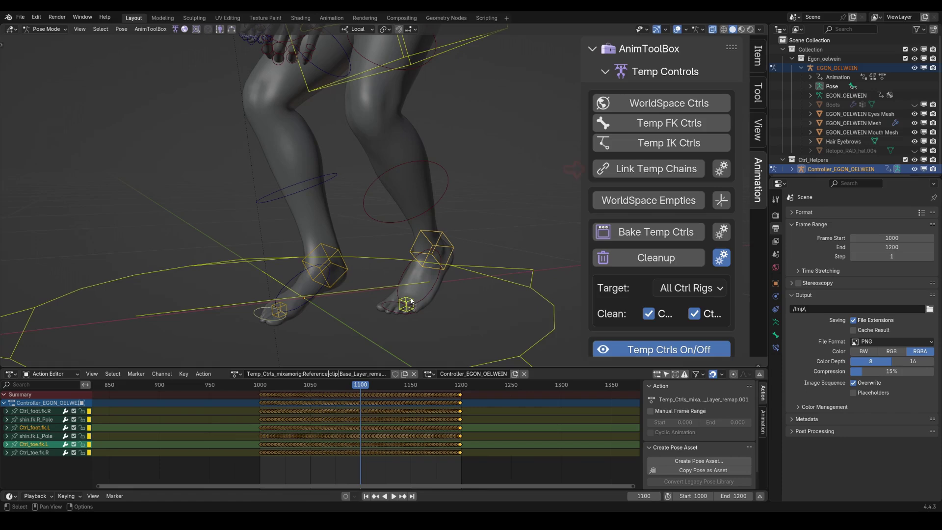
{"action": "left_click", "coordinate": [630, 171]}
Test the left link by moving and rotating the toe control, cancelling each transform.
{"action": "key", "text": "g"}
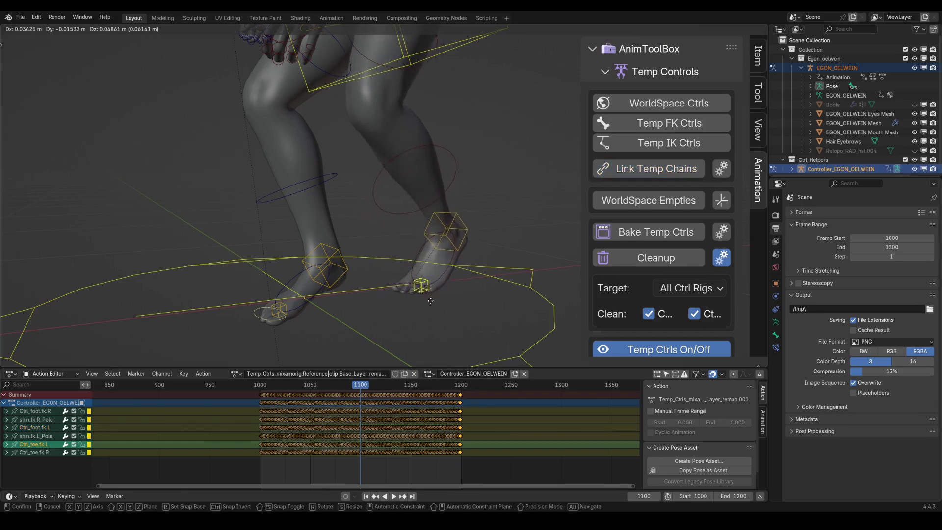
{"action": "key", "text": "r"}
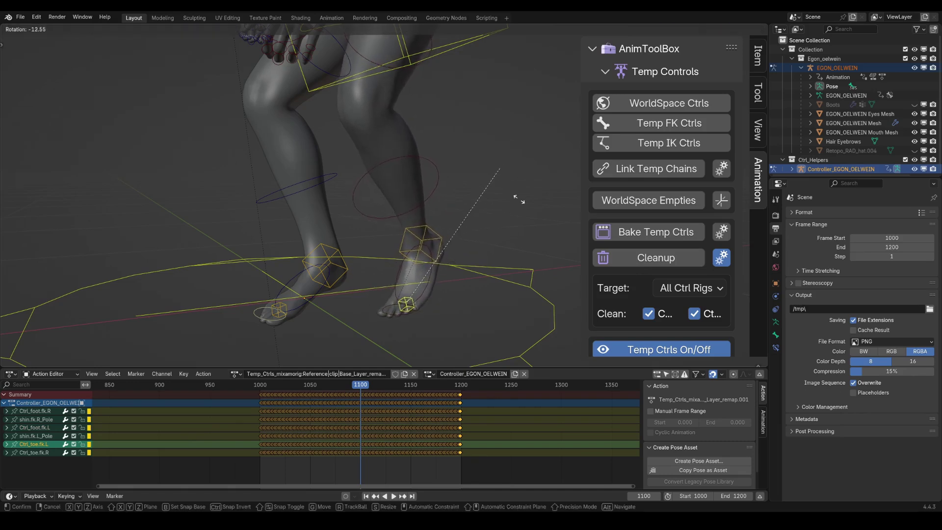
{"action": "right_click", "coordinate": [482, 167]}
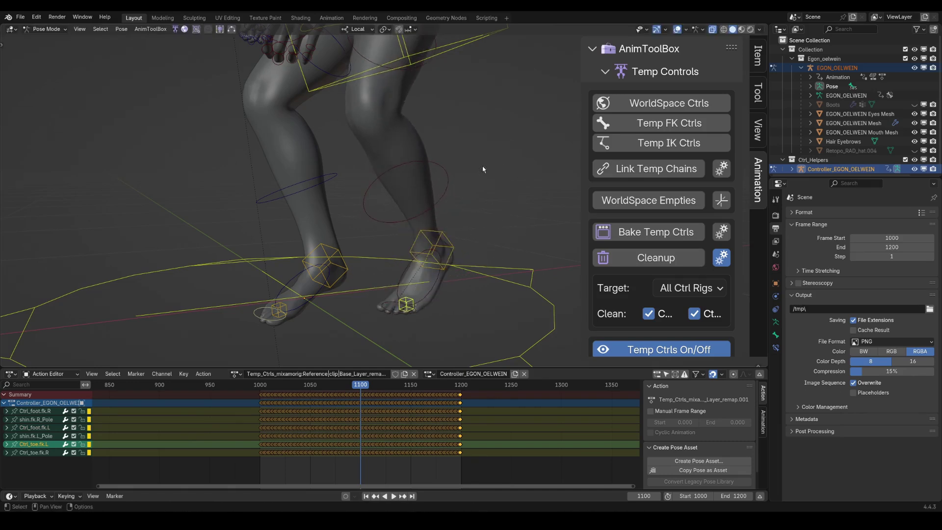
Link the right foot's temporary control to the right toe's temporary control.
{"action": "left_click", "coordinate": [347, 272]}
{"action": "left_click", "coordinate": [286, 306], "text": "shift"}
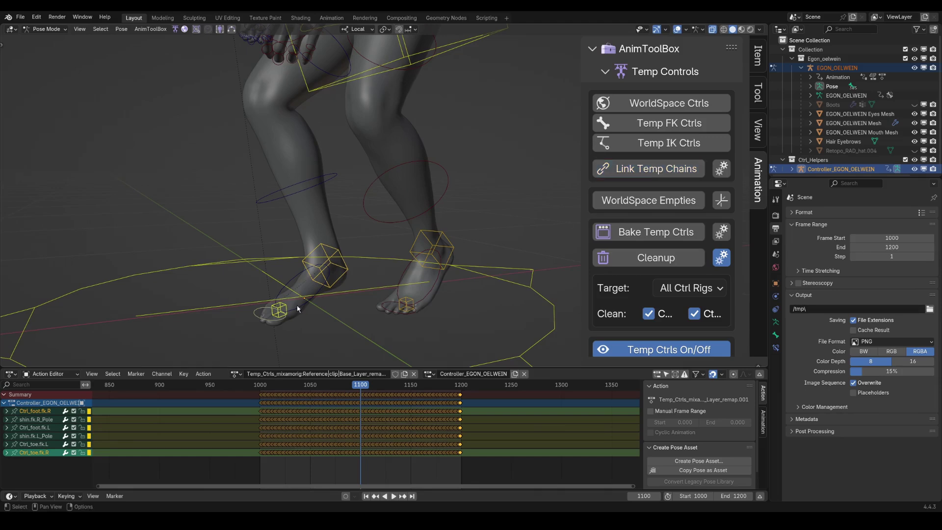
Test the right link by moving and rotating the right toe control without keeping the changes.
{"action": "key", "text": "g"}
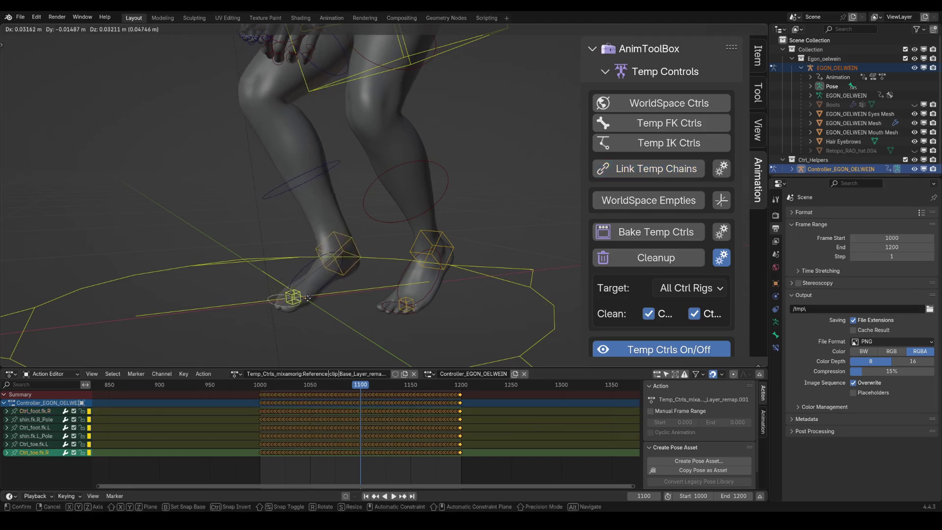
{"action": "left_click", "coordinate": [289, 309]}
{"action": "key", "text": "r"}
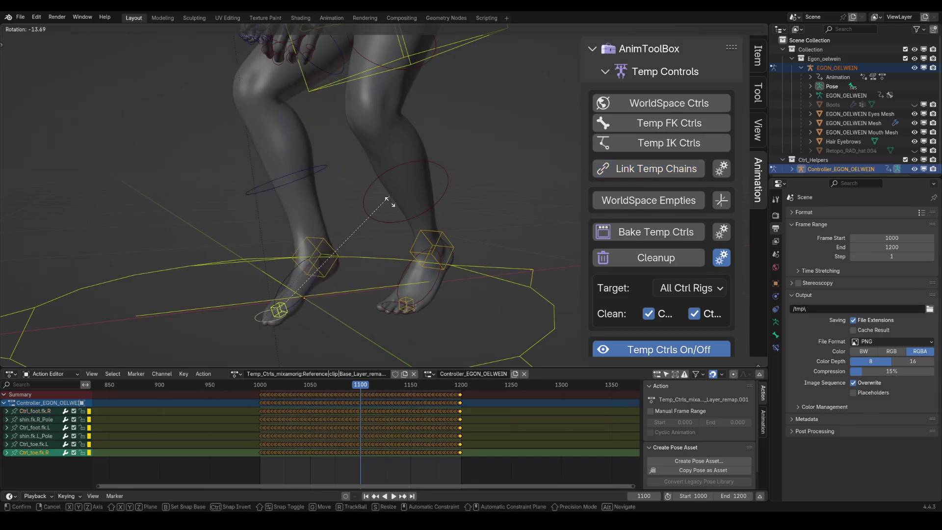
{"action": "right_click", "coordinate": [391, 203]}
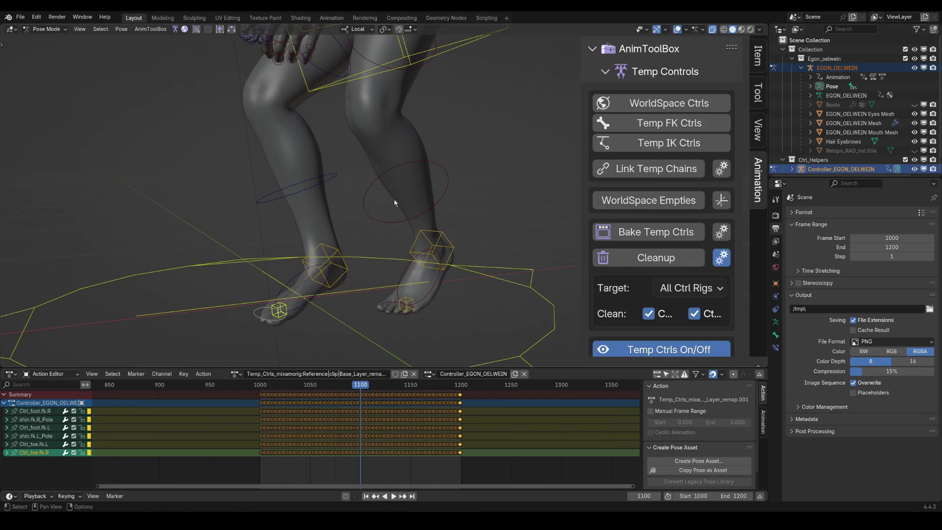
Play and scrub the animation in side view to frame 1117 to check the right foot against the ground.
{"action": "key", "text": "KP_3"}
{"action": "key", "text": "space"}
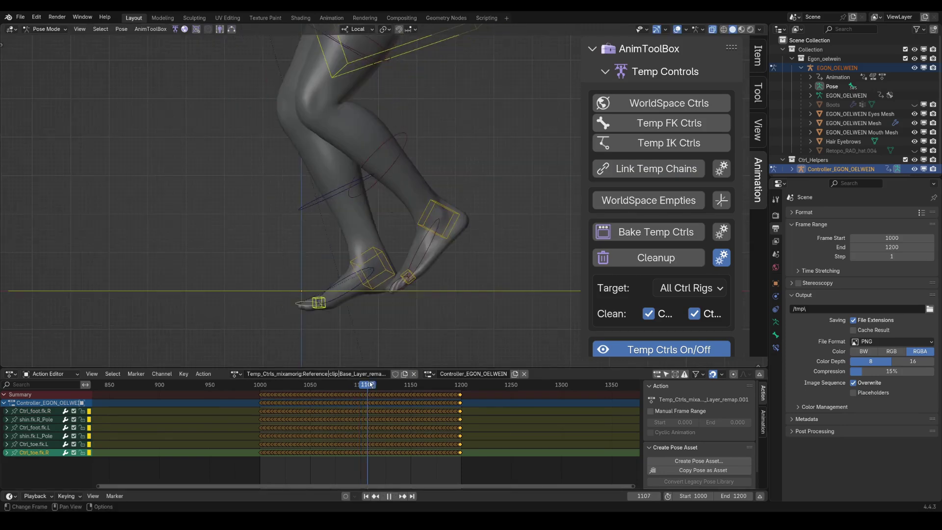
{"action": "left_click_drag", "start_coordinate": [381, 386], "coordinate": [378, 386]}
{"action": "key", "text": "space"}
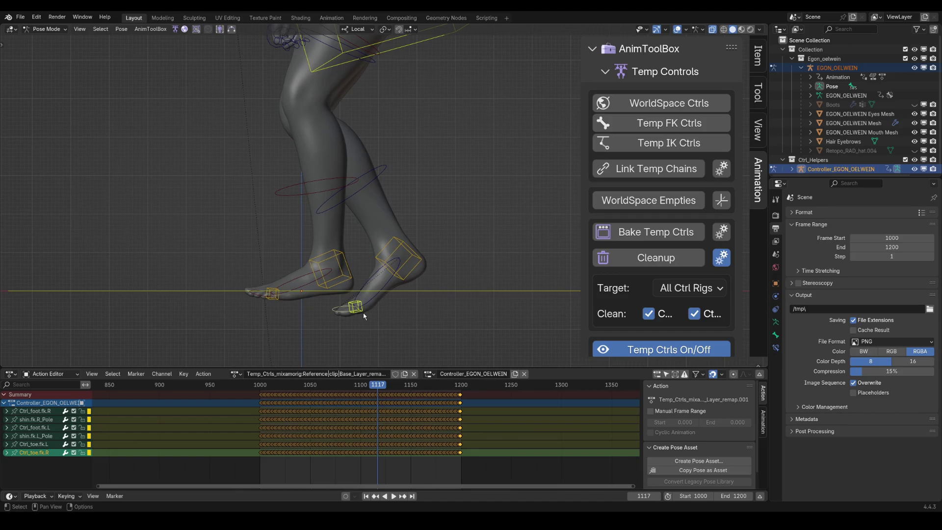
Switch to the Graph Editor and isolate the right toe control's Z Location curve.
{"action": "key", "text": "ctrl+Tab"}
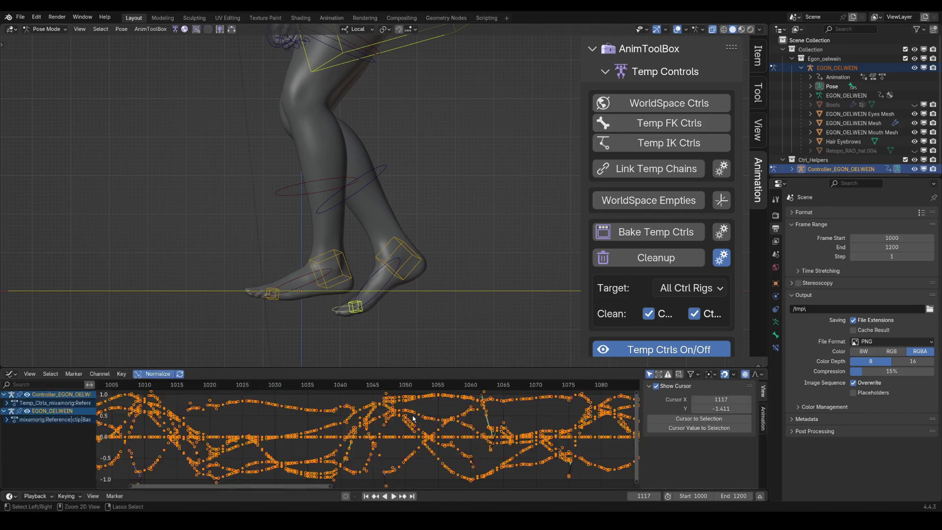
{"action": "left_click", "coordinate": [8, 404]}
{"action": "left_click", "coordinate": [11, 411]}
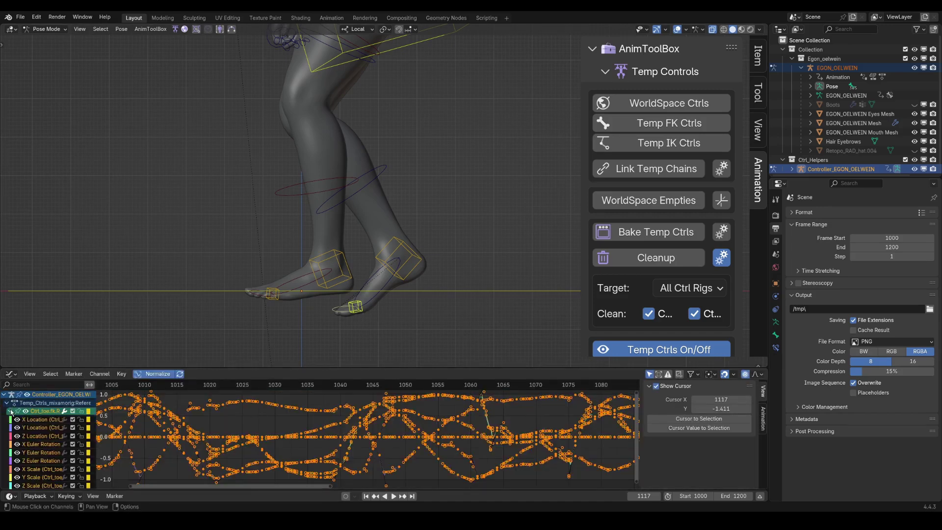
{"action": "left_click", "coordinate": [44, 436]}
{"action": "key", "text": "shift+h"}
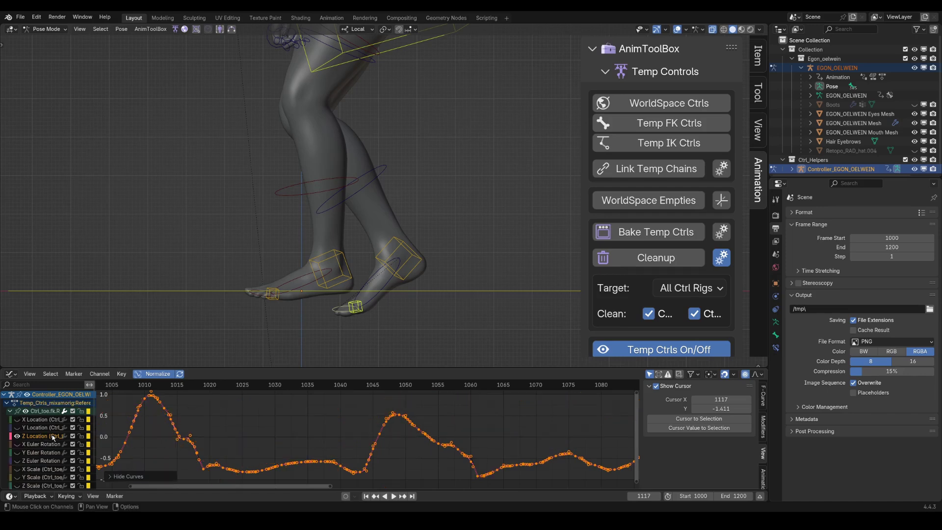
{"action": "key", "text": "Home"}
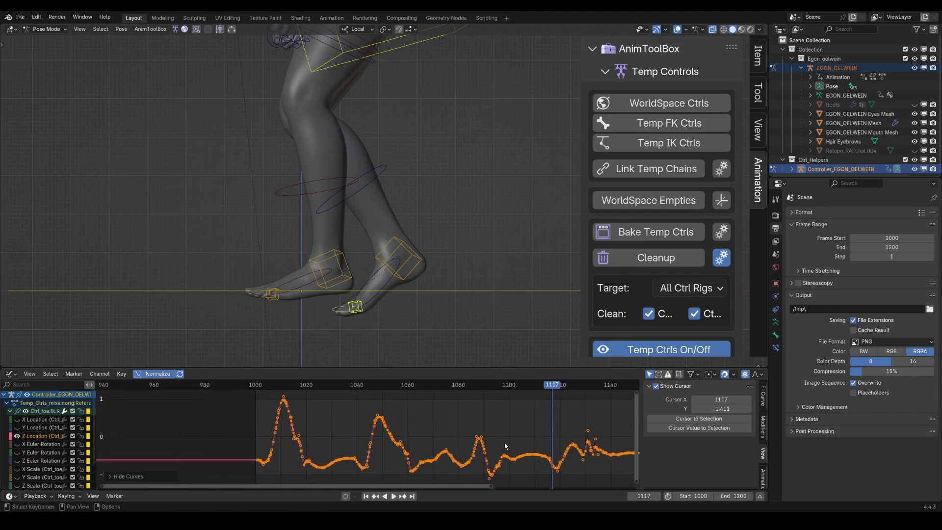
Raise the right toe control's entire Z Location curve vertically at frame 1117 until the foot sits on the ground line.
{"action": "middle_click_drag", "start_coordinate": [504, 443], "coordinate": [424, 437]}
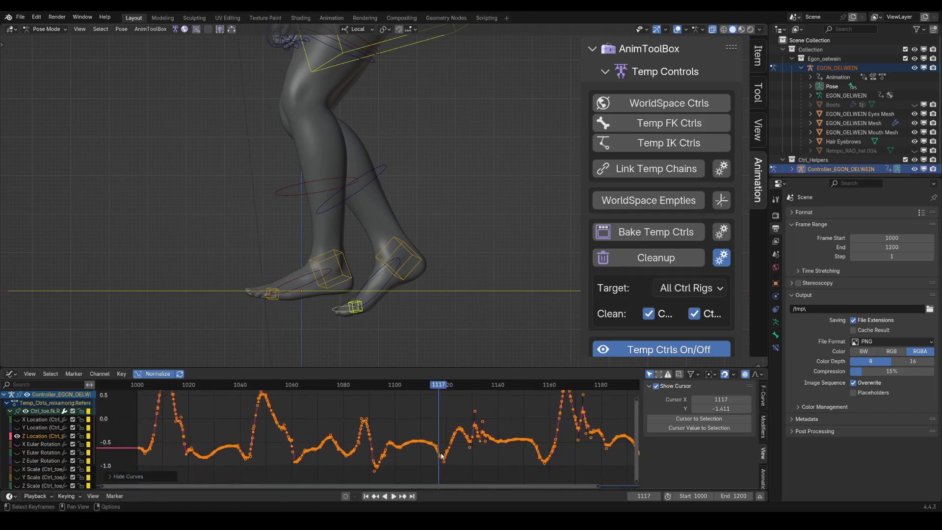
{"action": "key", "text": "g"}
{"action": "key", "text": "y"}
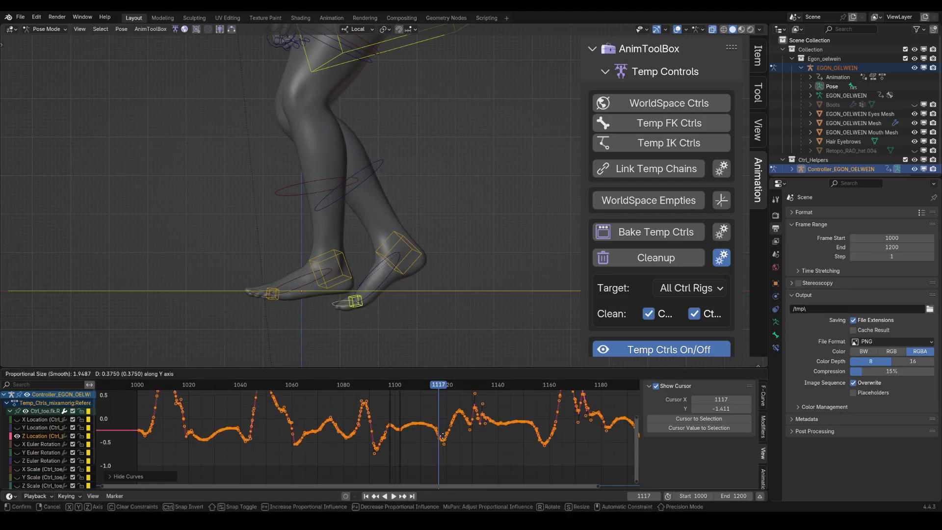
{"action": "left_click", "coordinate": [453, 385]}
Select the left toe control and isolate its Z Location curve.
{"action": "left_click", "coordinate": [274, 297]}
{"action": "middle_click_drag", "start_coordinate": [216, 422], "coordinate": [226, 423]}
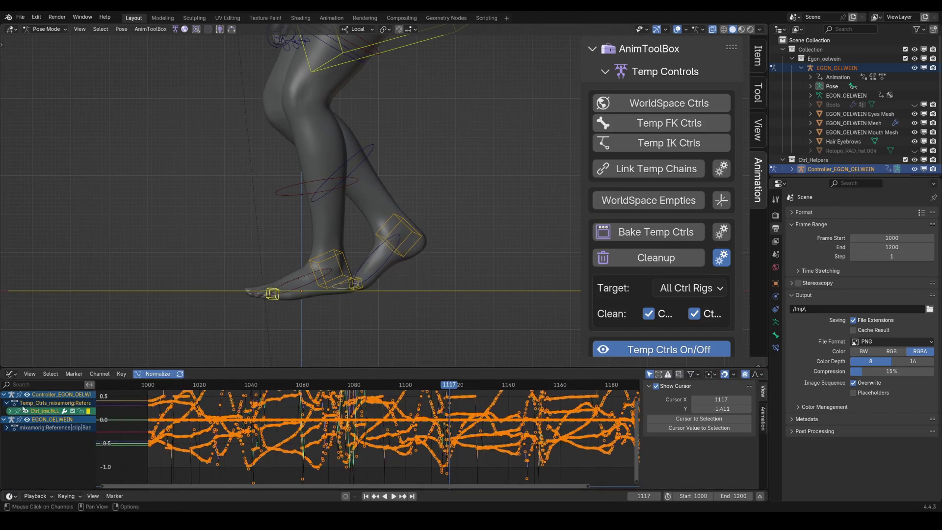
{"action": "left_click", "coordinate": [10, 412]}
{"action": "left_click", "coordinate": [56, 436]}
{"action": "key", "text": "shift+h"}
Go to frame 1126 and raise the left toe control's entire Z Location curve until the foot sits on the ground.
{"action": "middle_click_drag", "start_coordinate": [382, 415], "coordinate": [371, 423], "text": "ctrl"}
{"action": "left_click_drag", "start_coordinate": [445, 387], "coordinate": [454, 386]}
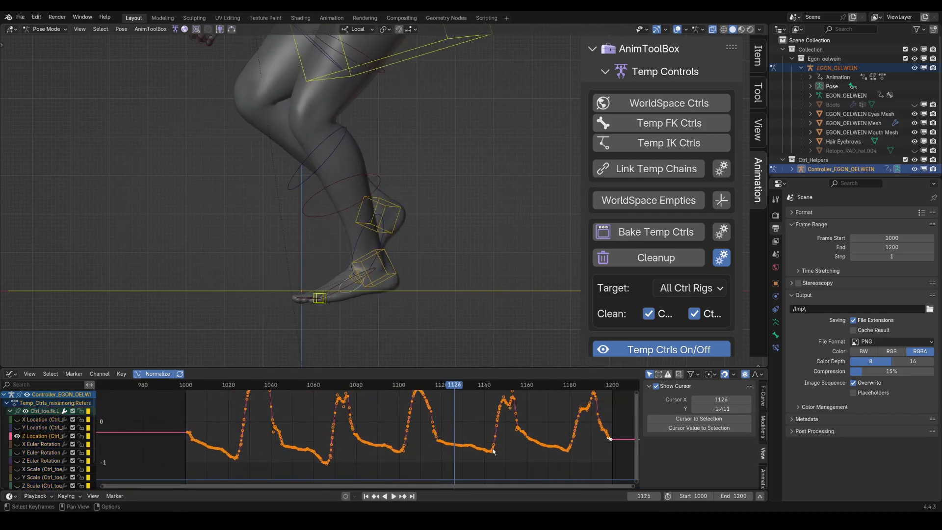
{"action": "key", "text": "g"}
{"action": "left_click", "coordinate": [474, 457]}
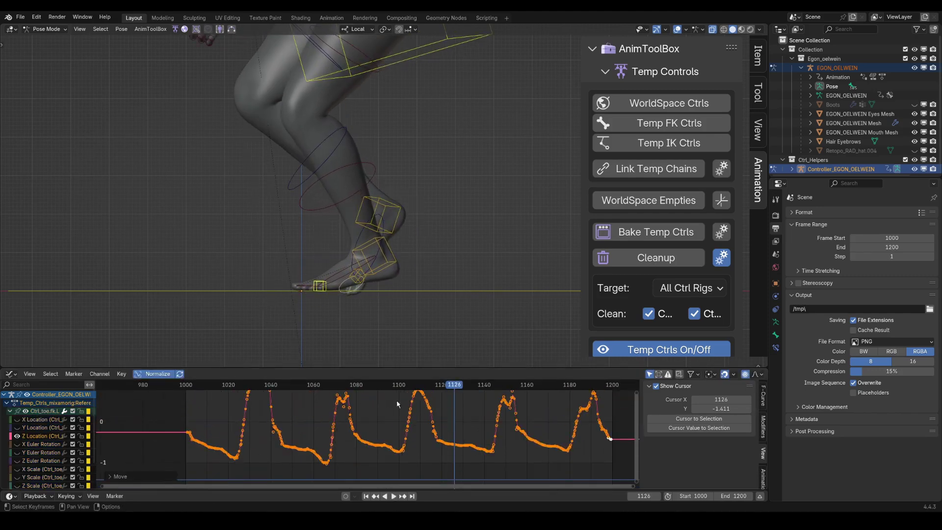
Find the left toe's ground dip and delete the Z Location keyframes between about frames 1094 and 1100.
{"action": "left_click", "coordinate": [357, 385]}
{"action": "left_click_drag", "start_coordinate": [357, 385], "coordinate": [378, 392]}
{"action": "middle_click_drag", "start_coordinate": [383, 435], "coordinate": [354, 422], "text": "ctrl"}
{"action": "left_click_drag", "start_coordinate": [346, 389], "coordinate": [348, 389]}
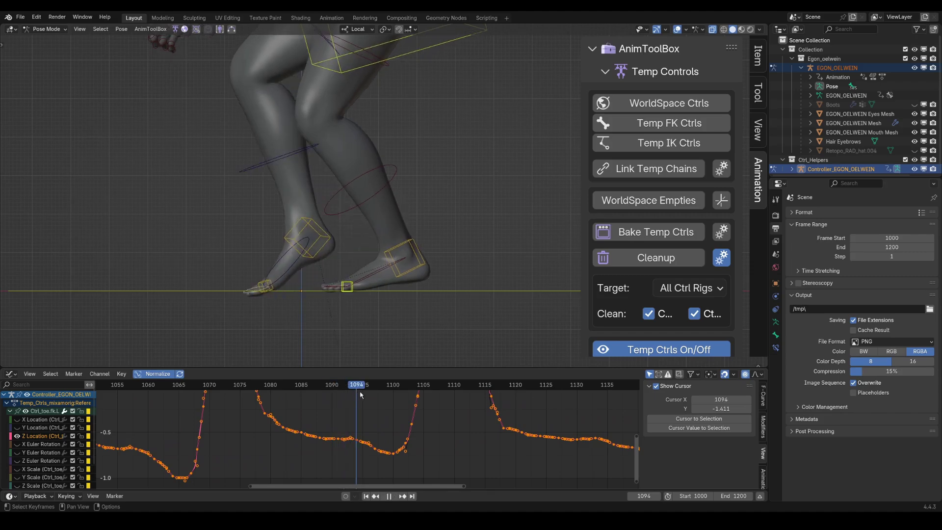
{"action": "key", "text": "space"}
{"action": "left_click", "coordinate": [377, 425]}
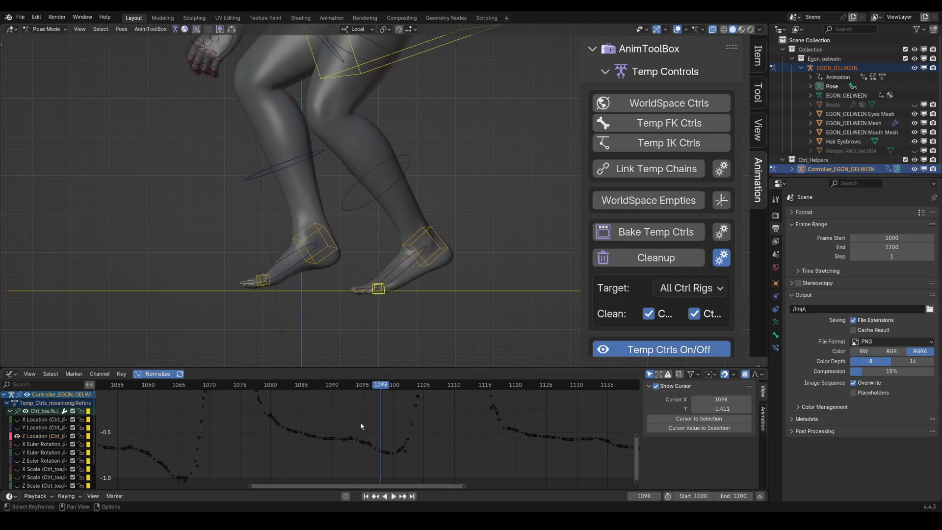
{"action": "left_click_drag", "start_coordinate": [357, 423], "coordinate": [402, 465]}
{"action": "key", "text": "x"}
{"action": "left_click", "coordinate": [399, 427]}
Delete the left toe's Z Location keyframes on the rise between about frames 1102 and 1105.
{"action": "key", "text": "space"}
{"action": "key", "text": "space"}
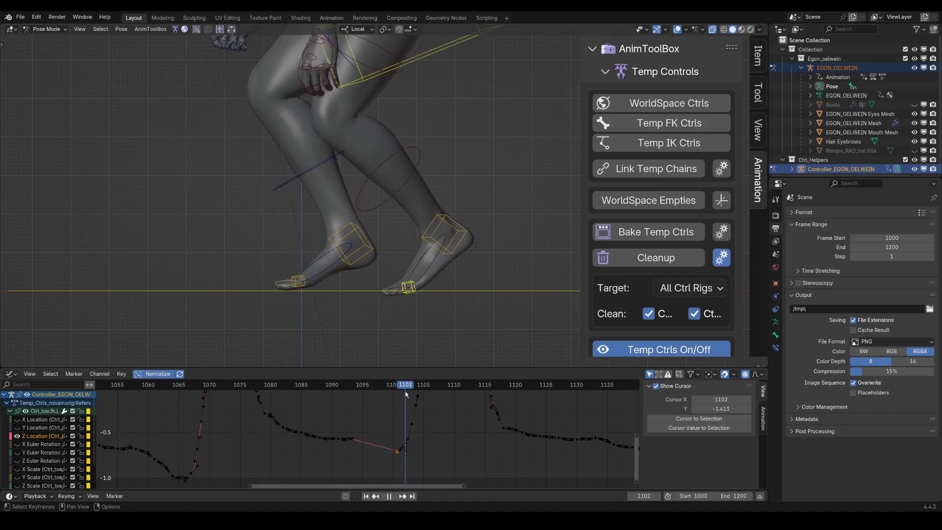
{"action": "middle_click_drag", "start_coordinate": [406, 396], "coordinate": [427, 423], "text": "ctrl"}
{"action": "left_click_drag", "start_coordinate": [469, 395], "coordinate": [424, 448]}
{"action": "key", "text": "x"}
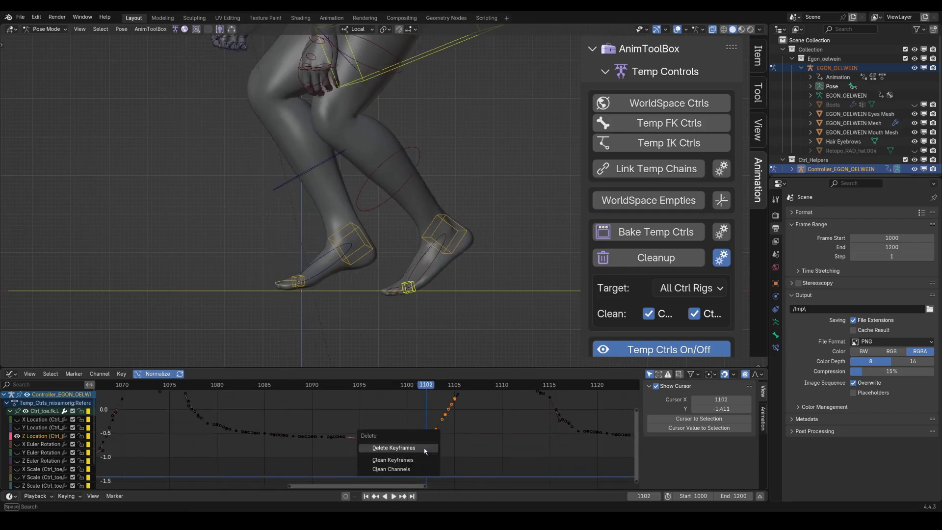
{"action": "left_click", "coordinate": [424, 448]}
Raise the left toe's remaining Z Location keyframes near frame 1101 until the toe rests on the ground.
{"action": "left_click", "coordinate": [421, 385]}
{"action": "left_click_drag", "start_coordinate": [407, 418], "coordinate": [427, 447]}
{"action": "key", "text": "g"}
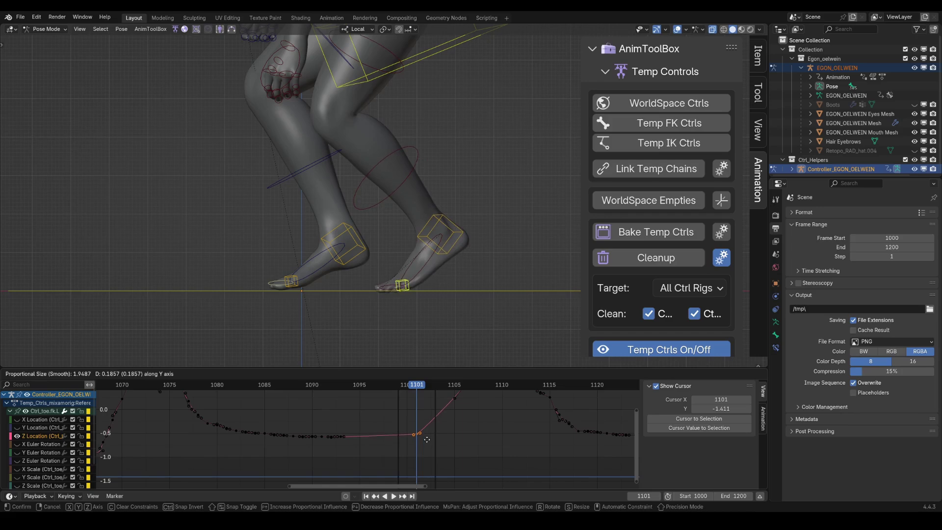
{"action": "left_click", "coordinate": [427, 443]}
Scrub and play the animation around frame 1060 from an angled view to check the cleaned foot contacts.
{"action": "left_click_drag", "start_coordinate": [411, 388], "coordinate": [211, 395]}
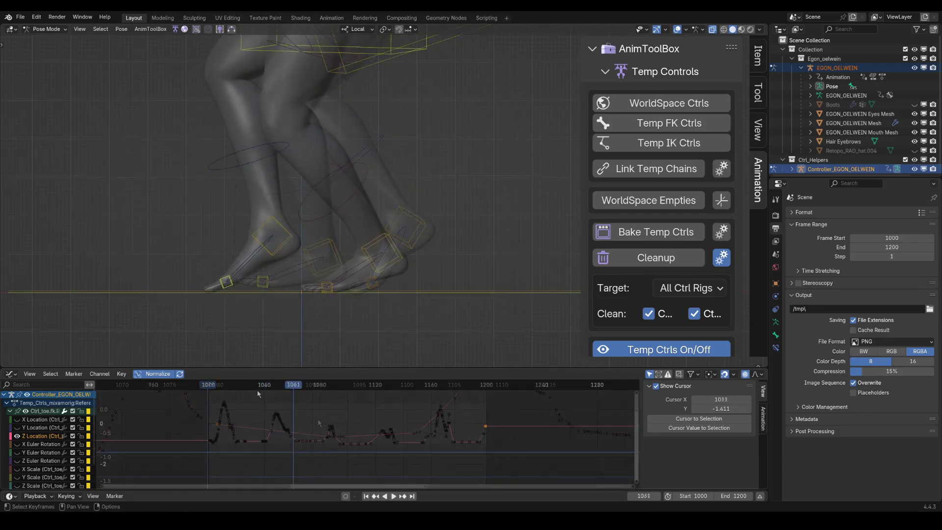
{"action": "middle_click_drag", "start_coordinate": [314, 255], "coordinate": [286, 269]}
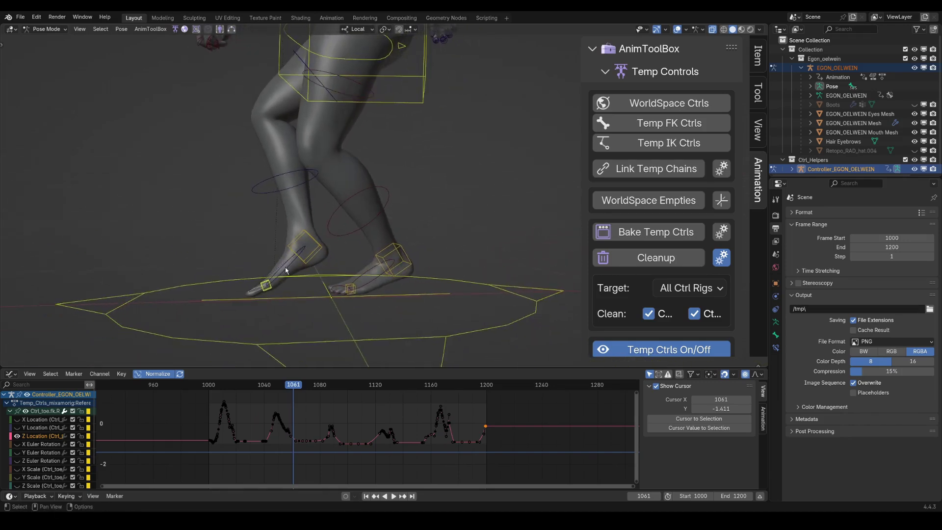
{"action": "key", "text": "space"}
{"action": "left_click", "coordinate": [293, 383]}
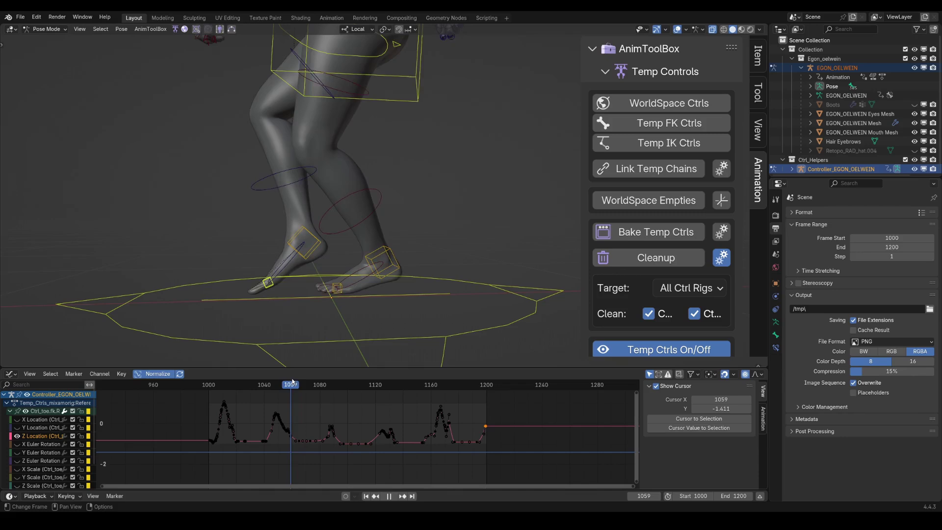
{"action": "key", "text": "space"}
{"action": "mouse_move", "coordinate": [338, 290]}
{"action": "middle_mouse_down"}
{"action": "mouse_move", "coordinate": [371, 286]}
{"action": "mouse_move", "coordinate": [347, 286]}
{"action": "middle_mouse_up"}
Bake the temporary controls of all control rigs back onto the character's rig.
{"action": "left_click", "coordinate": [722, 258]}
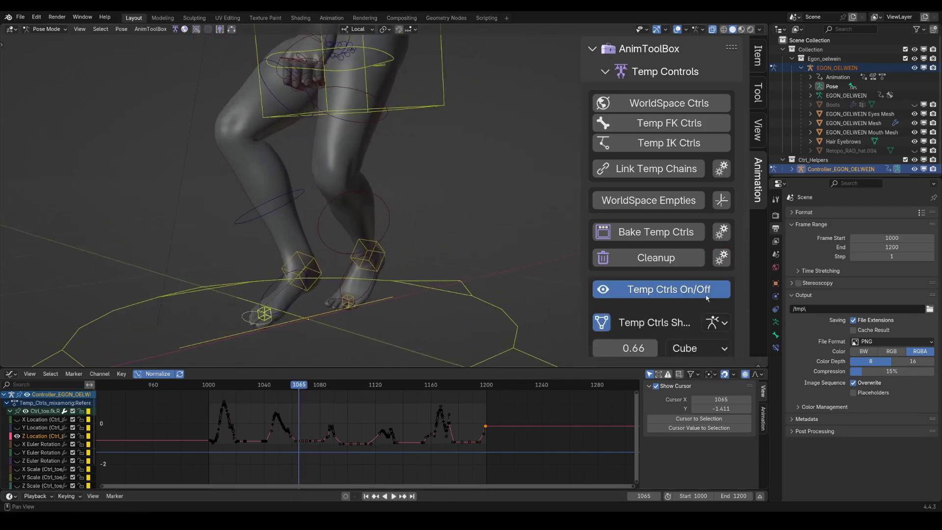
{"action": "left_click", "coordinate": [721, 234]}
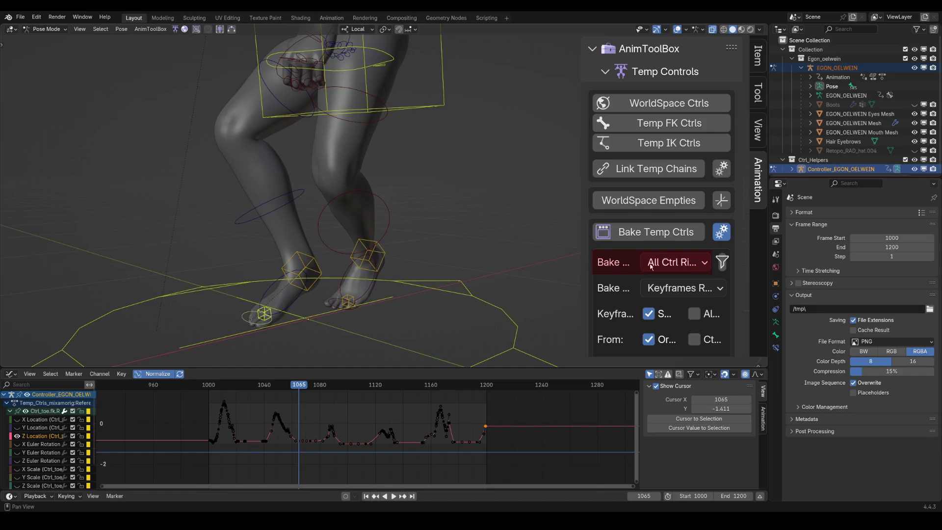
{"action": "left_click", "coordinate": [669, 236]}
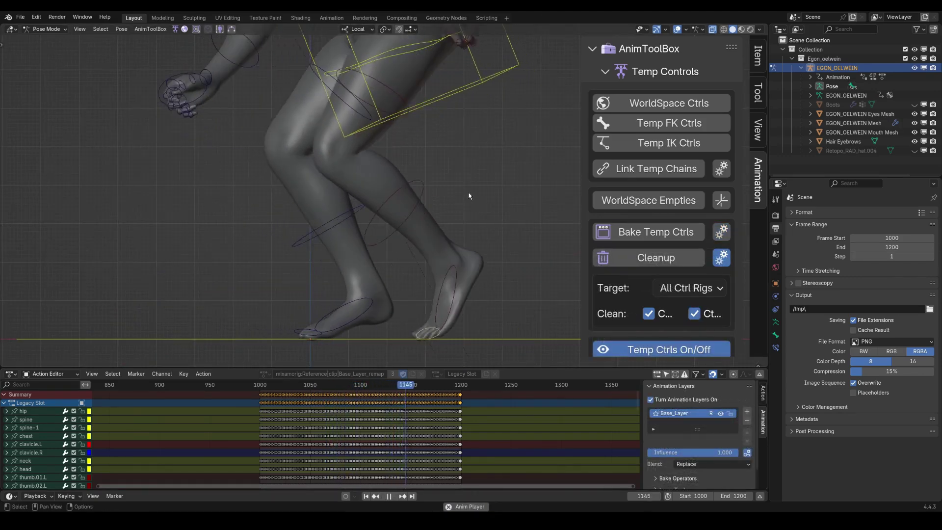
Stop playback and scrub the baked animation to frame 1063 to check the feet against the ground.
{"action": "key", "text": "space"}
{"action": "left_click", "coordinate": [324, 394]}
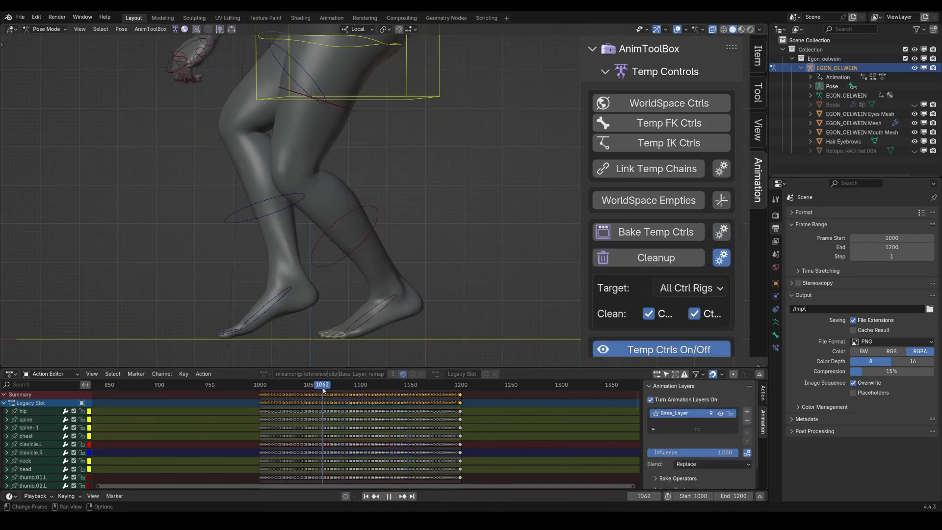
{"action": "left_click", "coordinate": [274, 316]}
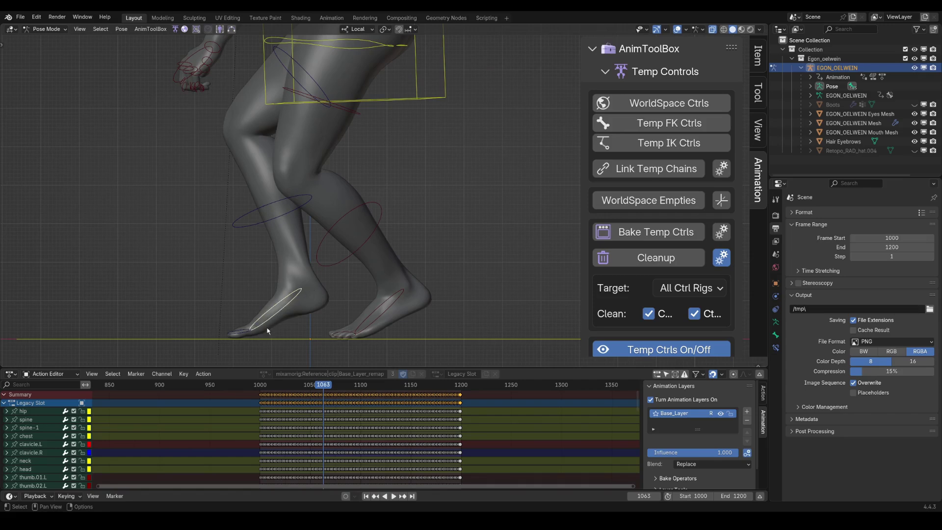
Create temporary IK controls for both legs' thigh and shin bones with an extra IK control bone, world-space orientation and pole targets.
{"action": "middle_click_drag", "start_coordinate": [311, 242], "coordinate": [438, 231]}
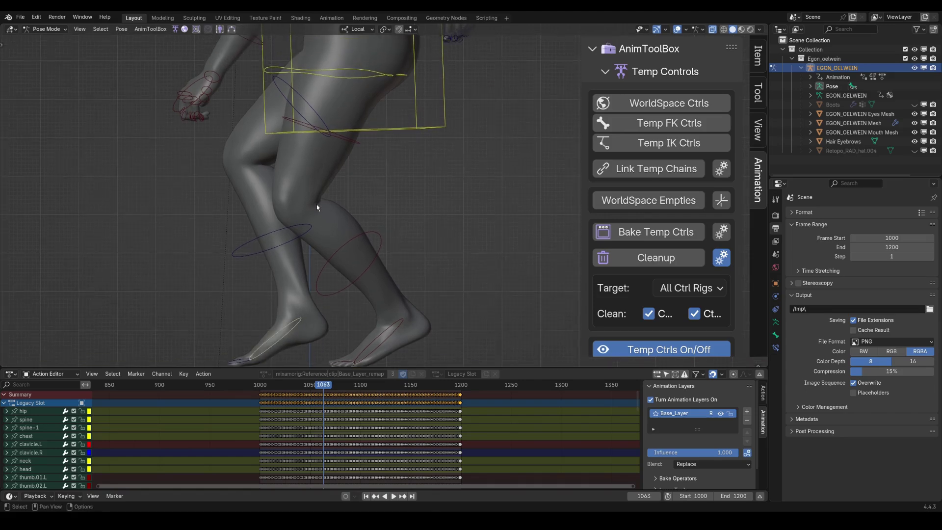
{"action": "middle_click_drag", "start_coordinate": [317, 204], "coordinate": [352, 206]}
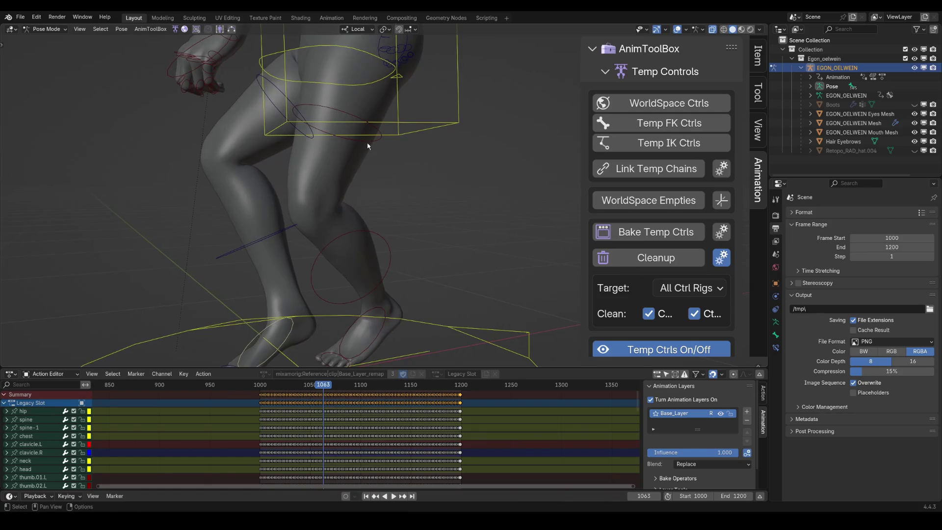
{"action": "left_click", "coordinate": [369, 146]}
{"action": "left_click", "coordinate": [388, 242], "text": "shift"}
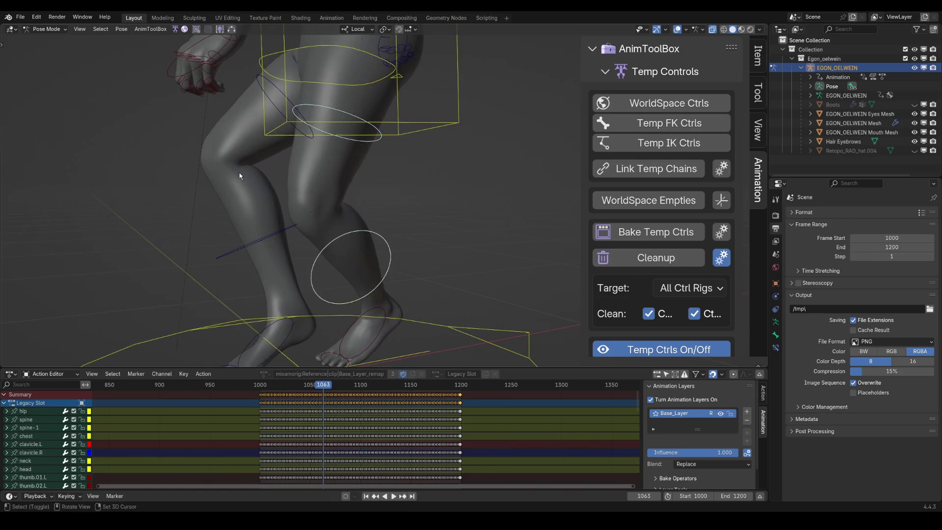
{"action": "middle_click_drag", "start_coordinate": [240, 175], "coordinate": [290, 140]}
{"action": "left_click", "coordinate": [300, 147], "text": "shift"}
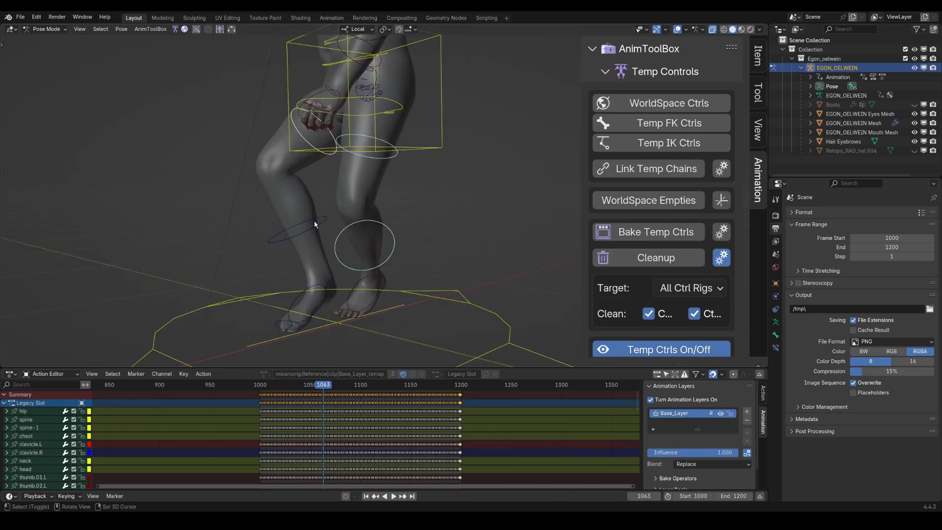
{"action": "left_click", "coordinate": [321, 224], "text": "shift"}
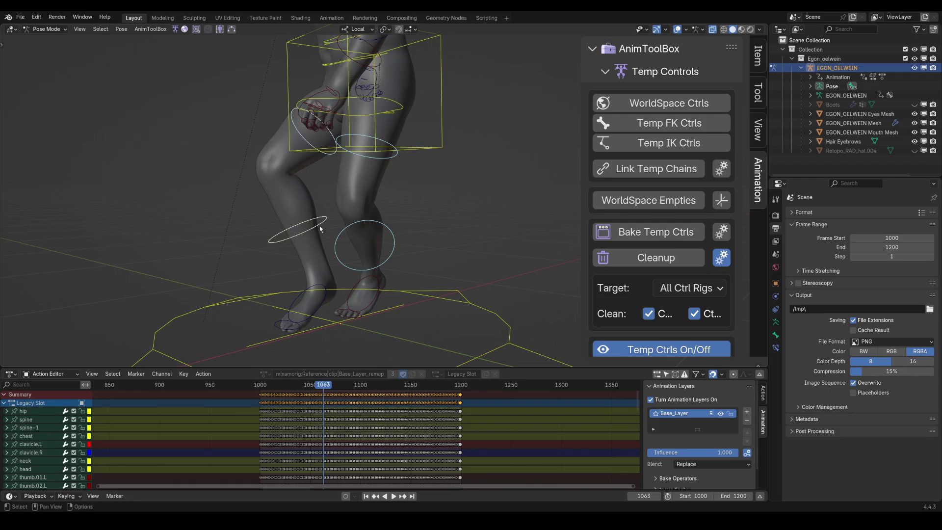
{"action": "left_click", "coordinate": [660, 143]}
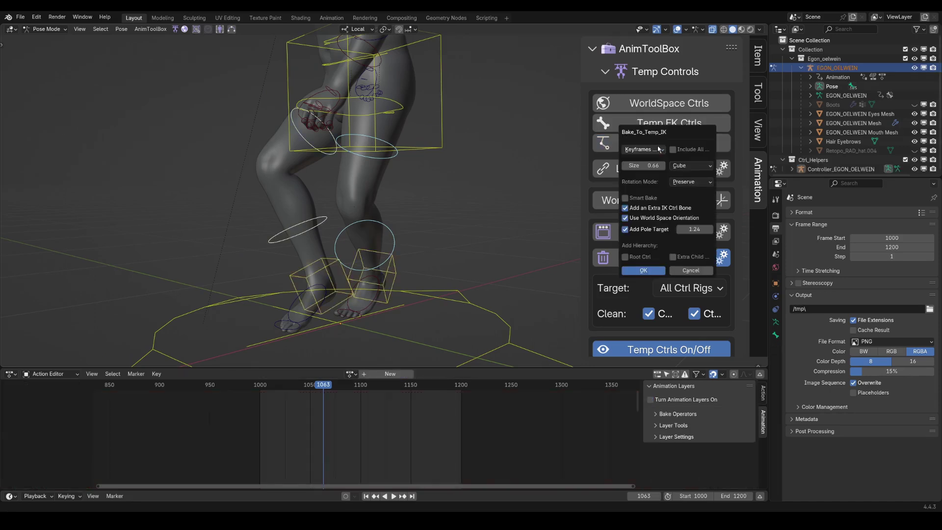
{"action": "left_click_drag", "start_coordinate": [643, 131], "coordinate": [499, 129]}
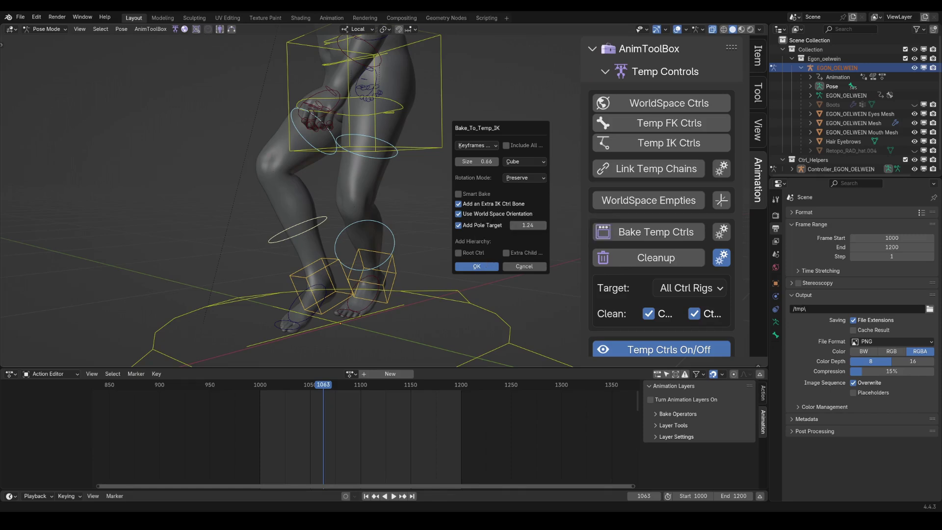
{"action": "left_click", "coordinate": [487, 265]}
Test the new IK controls by moving and rotating the left foot control and rotating the right foot control.
{"action": "left_click", "coordinate": [395, 275]}
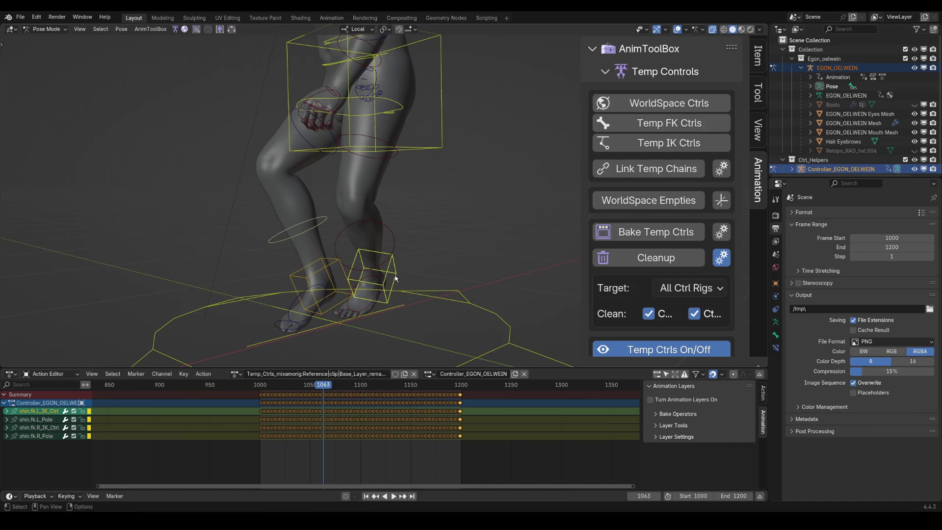
{"action": "key", "text": "g"}
{"action": "right_click", "coordinate": [409, 268]}
{"action": "key", "text": "shift+space"}
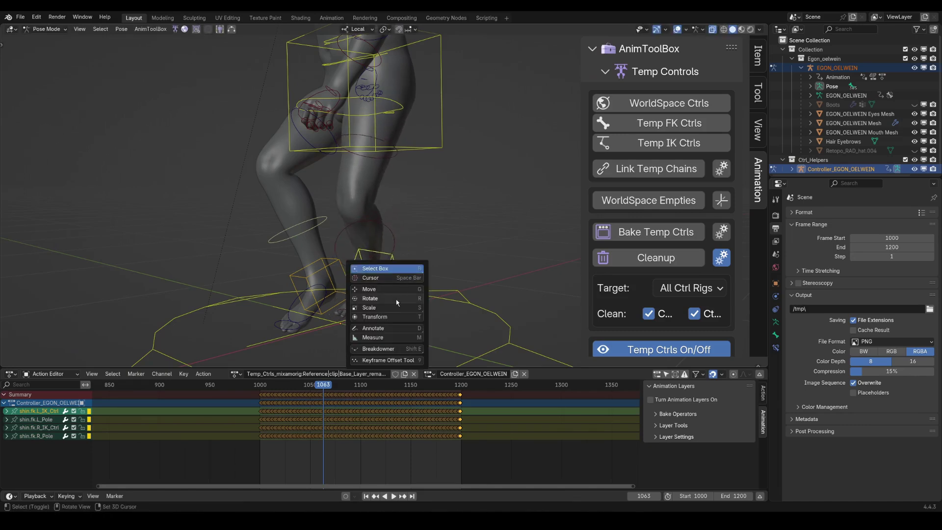
{"action": "left_click", "coordinate": [397, 300]}
{"action": "left_click_drag", "start_coordinate": [352, 274], "coordinate": [366, 243]}
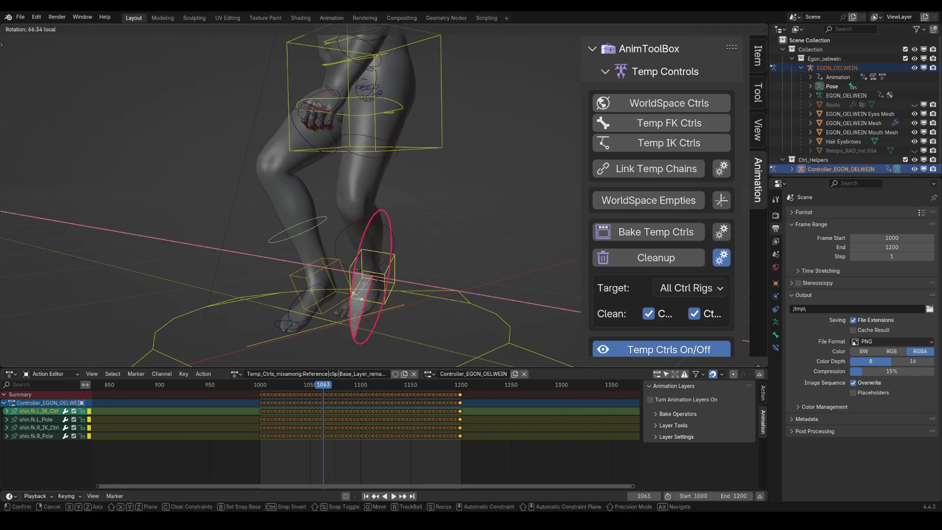
{"action": "left_click", "coordinate": [366, 243]}
{"action": "left_click", "coordinate": [298, 264]}
{"action": "left_click_drag", "start_coordinate": [298, 264], "coordinate": [275, 241]}
Create temporary FK controls for the left toe and foot bones with the Circle shape at size 1.47, keeping Flip Temp Ctrls enabled.
{"action": "middle_click_drag", "start_coordinate": [375, 281], "coordinate": [384, 258]}
{"action": "scroll", "coordinate": [396, 263], "scroll_direction": "up", "scroll_amount": 1}
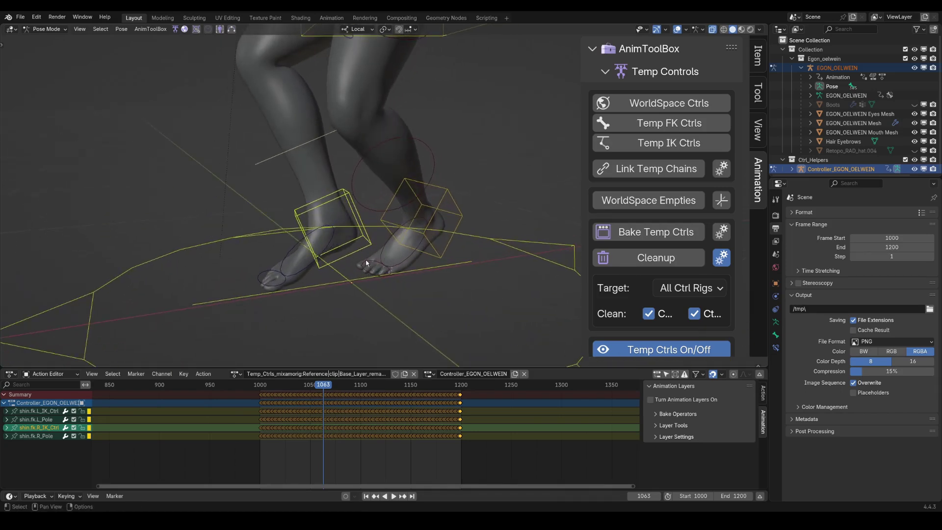
{"action": "left_click", "coordinate": [367, 263]}
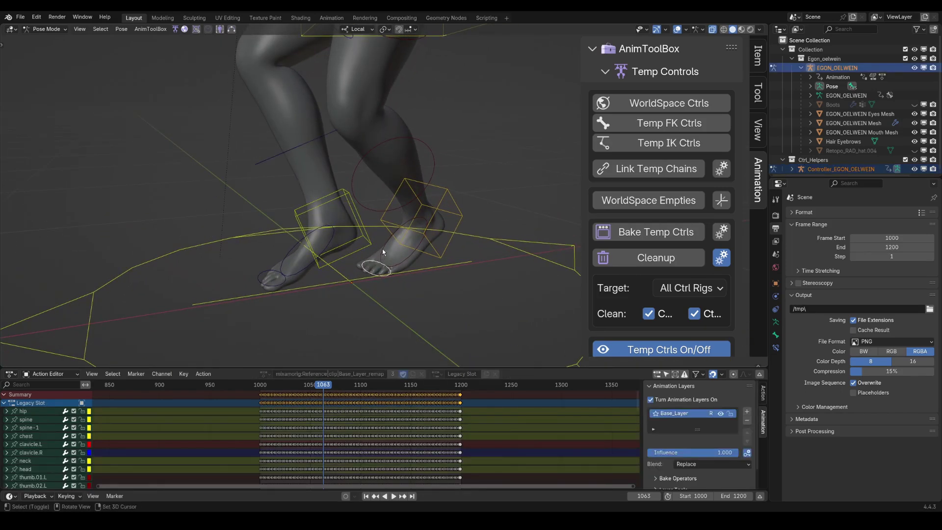
{"action": "left_click", "coordinate": [382, 249], "text": "shift"}
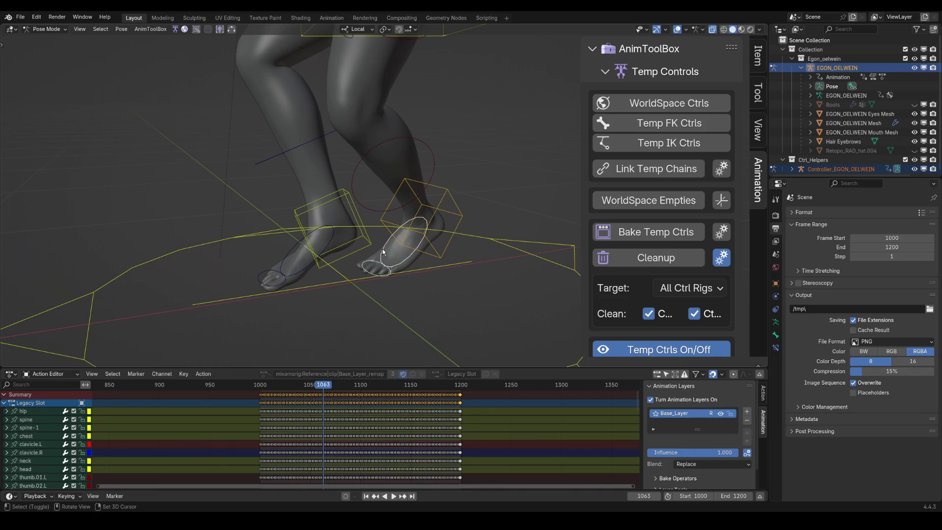
{"action": "left_click", "coordinate": [652, 126]}
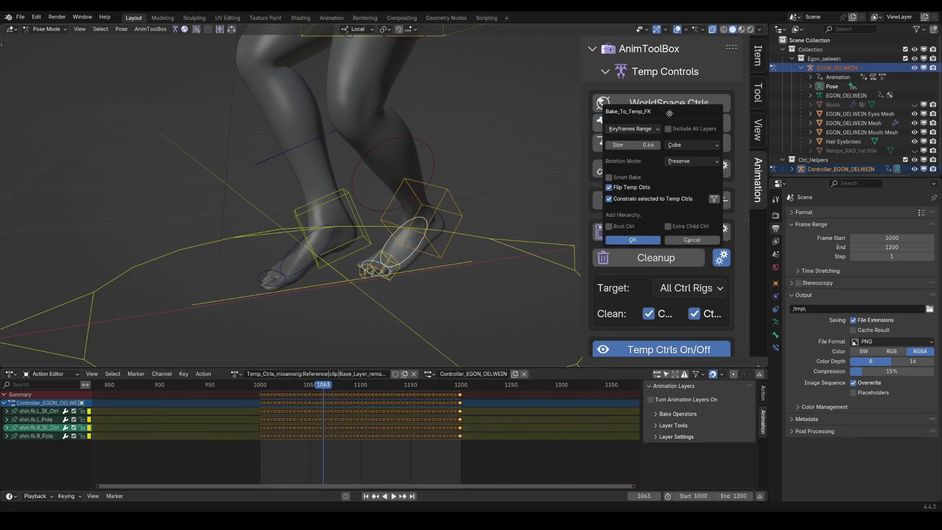
{"action": "left_click_drag", "start_coordinate": [670, 113], "coordinate": [526, 98]}
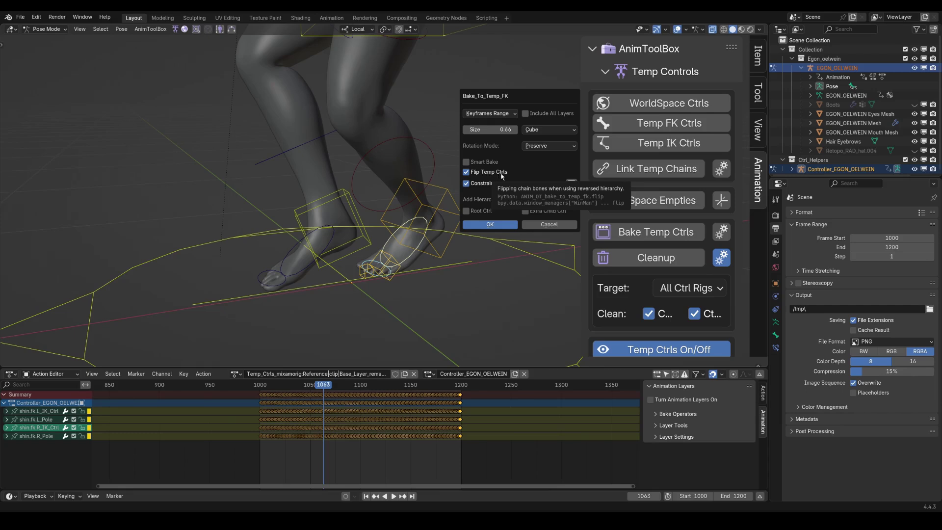
{"action": "left_click", "coordinate": [547, 131]}
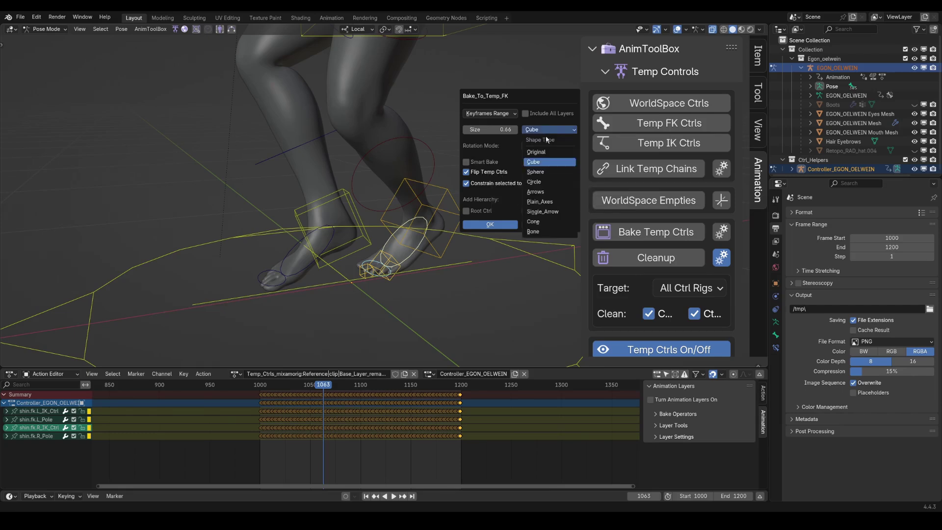
{"action": "left_click", "coordinate": [546, 182]}
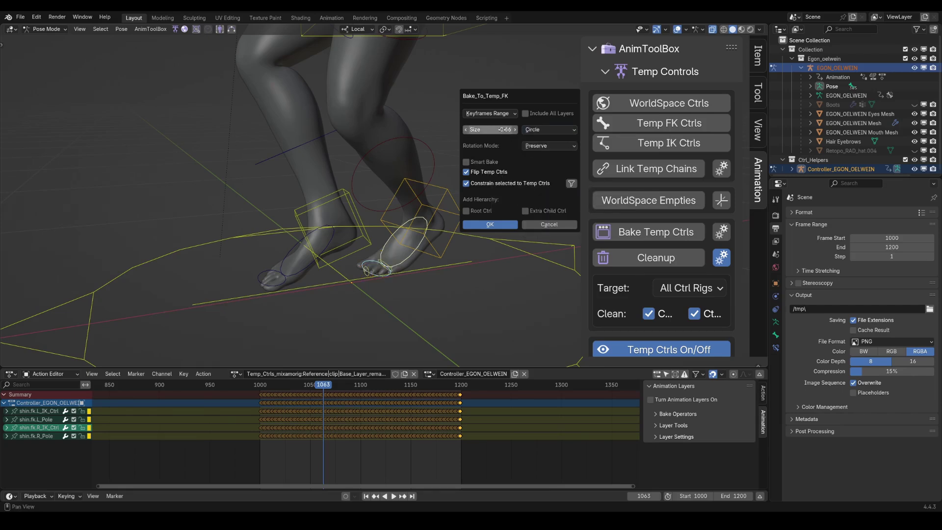
{"action": "mouse_move", "coordinate": [491, 129]}
{"action": "left_mouse_down"}
{"action": "mouse_move", "coordinate": [520, 129]}
{"action": "mouse_move", "coordinate": [503, 132]}
{"action": "left_mouse_up"}
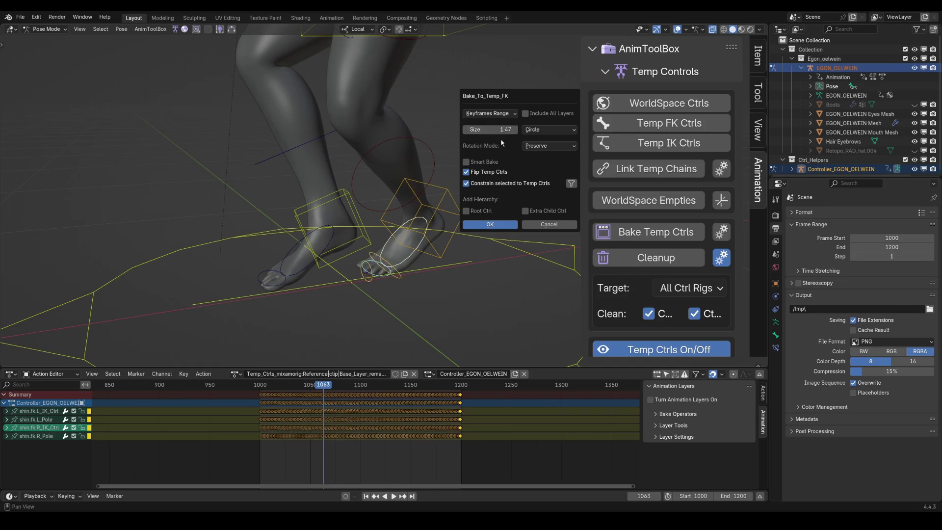
{"action": "left_click", "coordinate": [504, 227]}
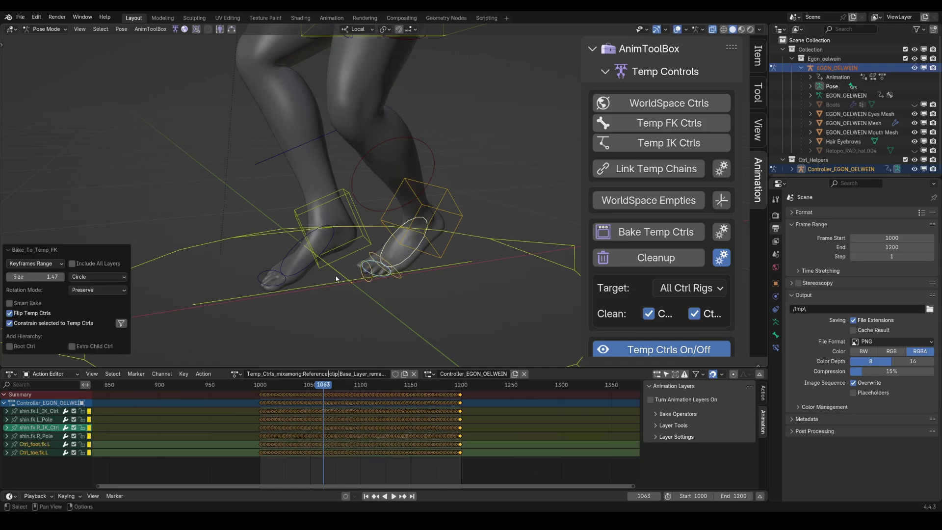
Test the new left foot controls by rotating the toe control and moving the left IK control.
{"action": "left_click", "coordinate": [365, 277]}
{"action": "middle_click_drag", "start_coordinate": [365, 277], "coordinate": [421, 216]}
{"action": "key", "text": "r"}
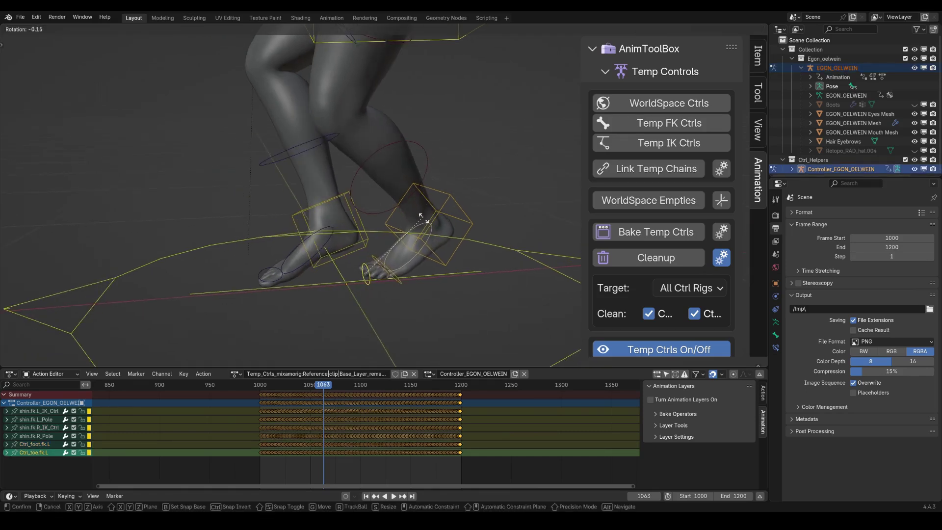
{"action": "left_click", "coordinate": [428, 195]}
{"action": "left_click", "coordinate": [449, 197]}
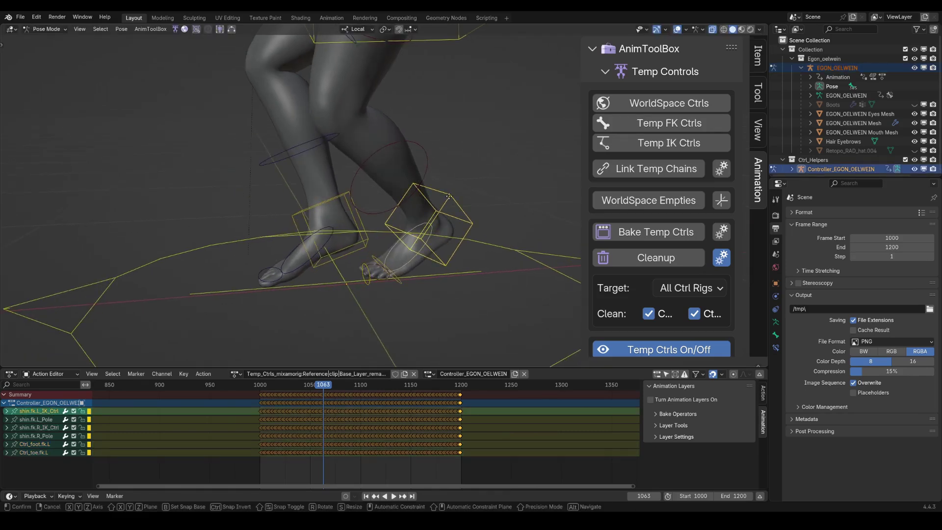
{"action": "left_click", "coordinate": [446, 188]}
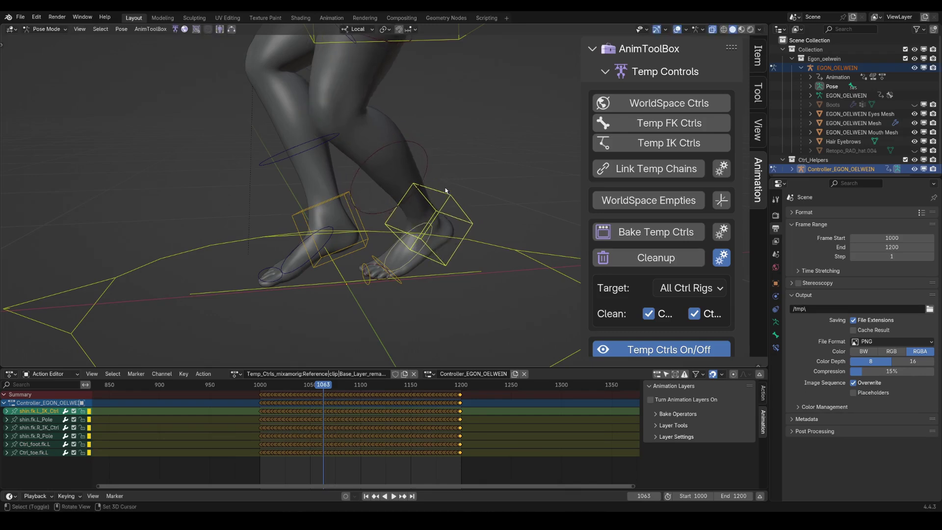
Link the left leg's IK control to the tip of the active left foot control as one temporary chain.
{"action": "middle_click_drag", "start_coordinate": [445, 190], "coordinate": [451, 188]}
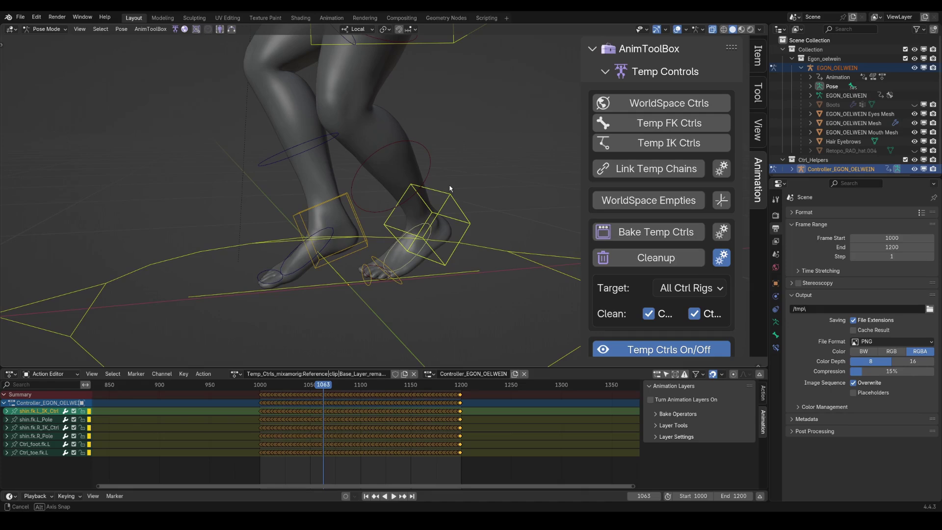
{"action": "middle_click_drag", "start_coordinate": [451, 187], "coordinate": [454, 186]}
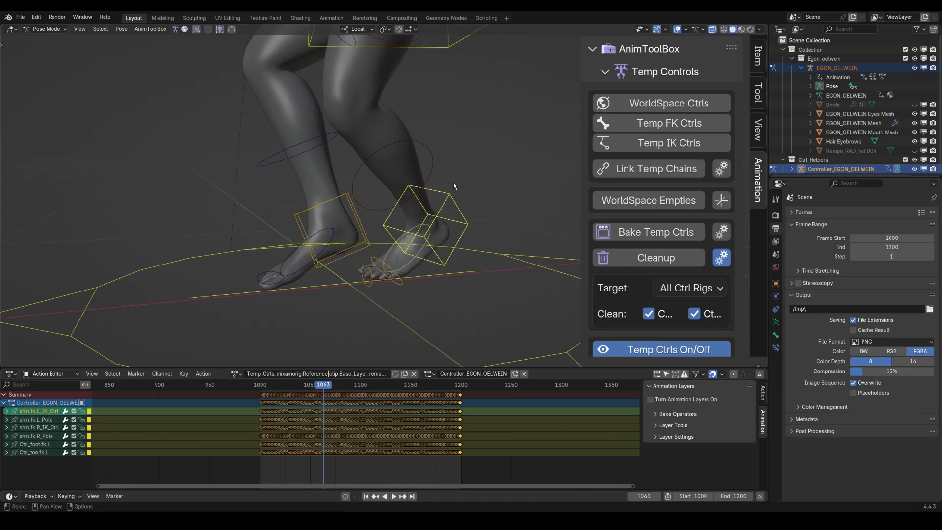
{"action": "left_click", "coordinate": [372, 256], "text": "shift"}
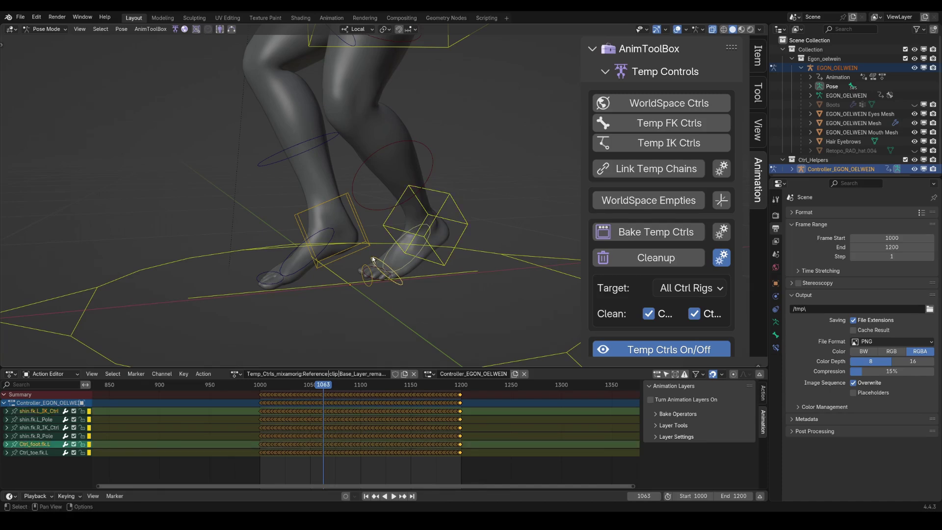
{"action": "left_click", "coordinate": [721, 170]}
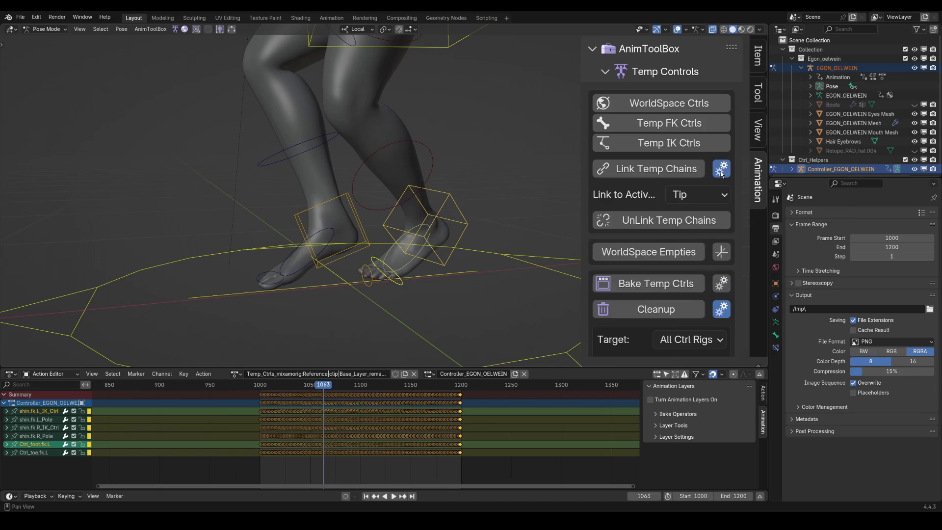
{"action": "left_click", "coordinate": [702, 197]}
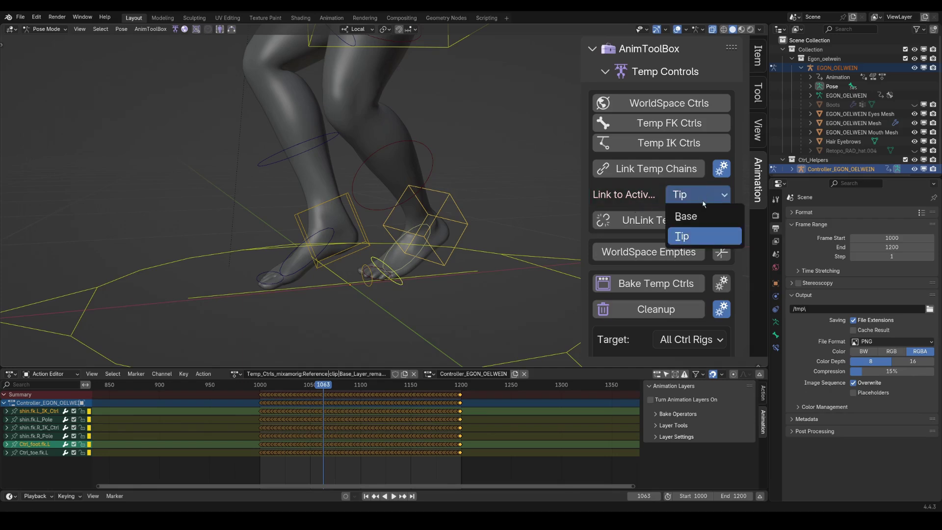
{"action": "left_click", "coordinate": [681, 175]}
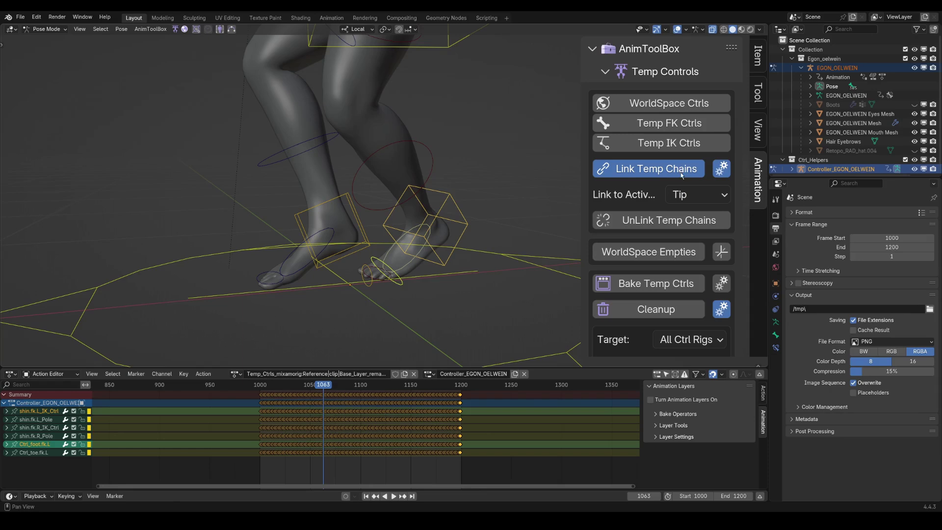
Test the linked left chain by rotating the left foot and toe controls with the Rotate tool.
{"action": "left_click", "coordinate": [403, 284]}
{"action": "key", "text": "shift+space"}
{"action": "left_click", "coordinate": [391, 310]}
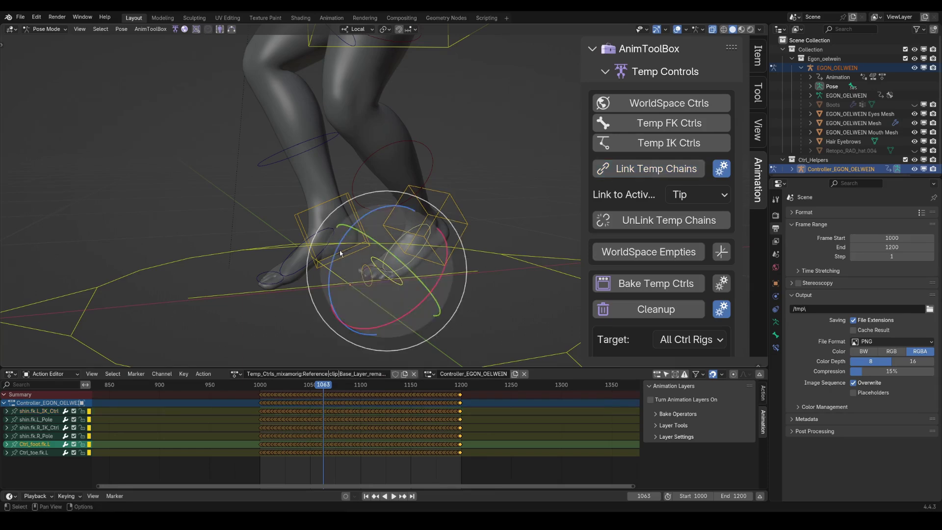
{"action": "left_click_drag", "start_coordinate": [339, 250], "coordinate": [365, 283]}
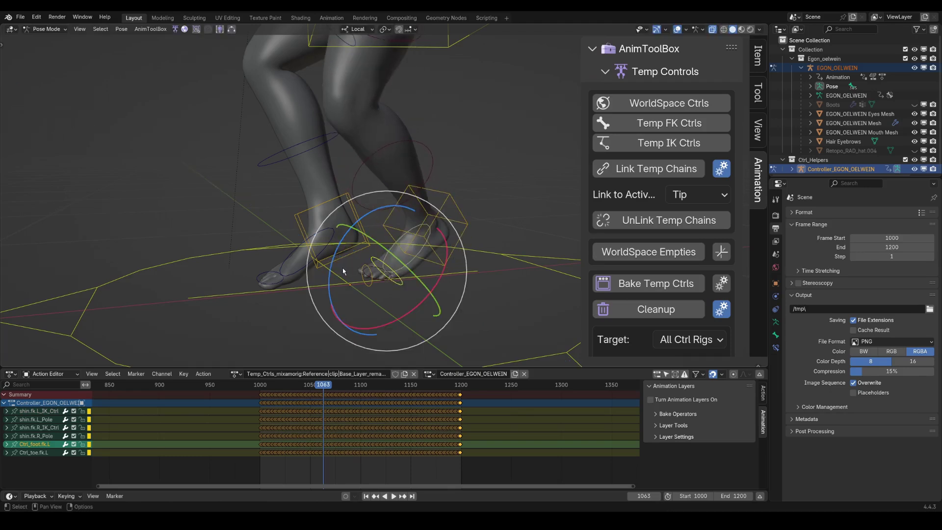
{"action": "left_click", "coordinate": [369, 287]}
{"action": "left_click_drag", "start_coordinate": [320, 235], "coordinate": [316, 249]}
{"action": "right_click", "coordinate": [317, 249]}
{"action": "key", "text": "w"}
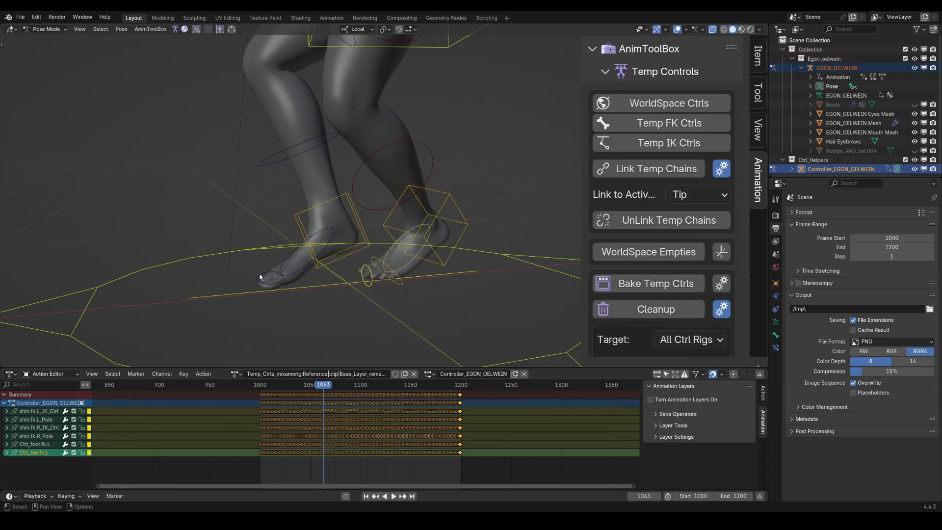
Create temporary FK controls for the right toe and foot bones with the same Circle shape and size 1.47.
{"action": "left_click", "coordinate": [261, 277], "text": "shift"}
{"action": "left_click", "coordinate": [284, 260], "text": "shift"}
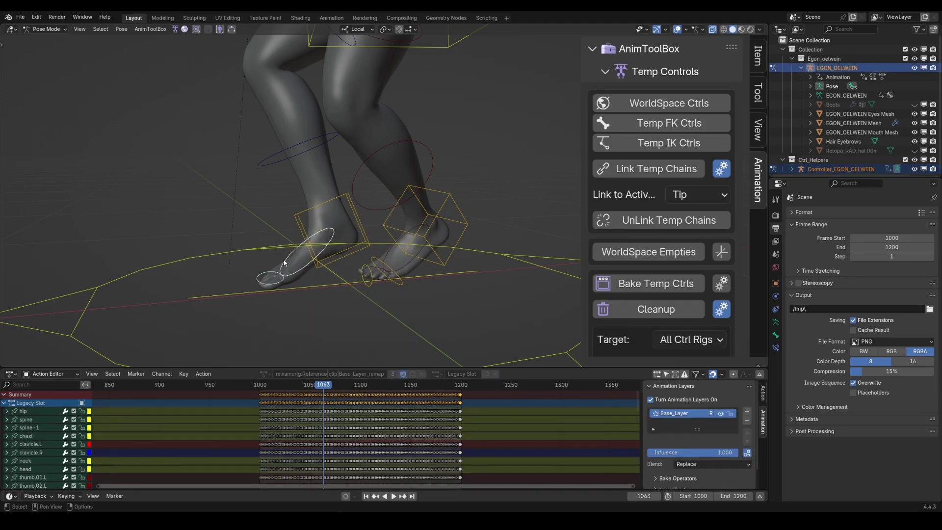
{"action": "middle_click_drag", "start_coordinate": [284, 260], "coordinate": [358, 241]}
{"action": "scroll", "coordinate": [530, 204], "scroll_direction": "up", "scroll_amount": 1}
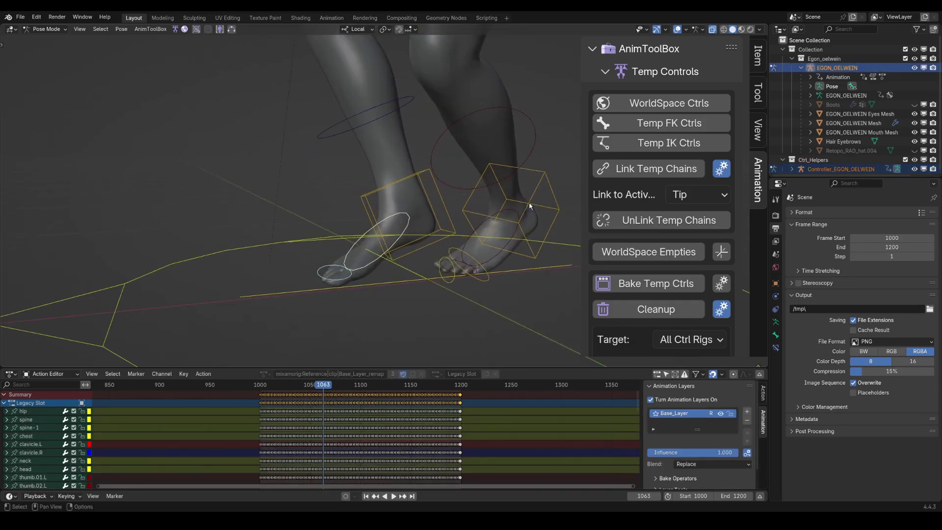
{"action": "left_click", "coordinate": [706, 122]}
{"action": "left_click_drag", "start_coordinate": [727, 109], "coordinate": [513, 82]}
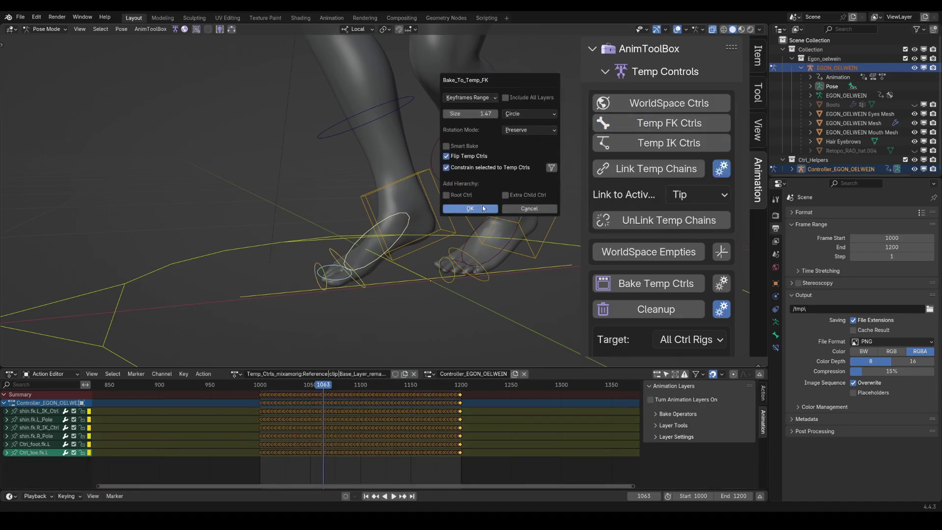
{"action": "left_click", "coordinate": [484, 209]}
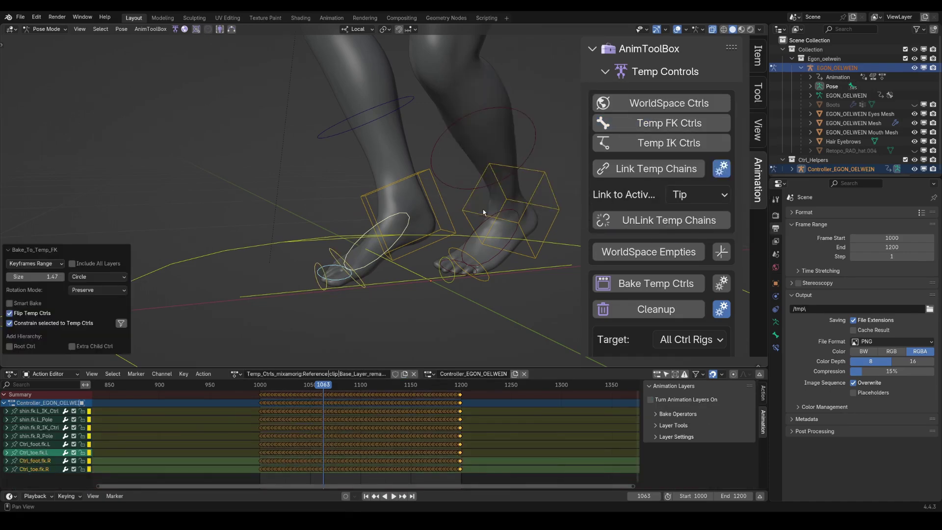
Link the right leg's IK control to the tip of the active right foot control.
{"action": "left_click", "coordinate": [367, 194]}
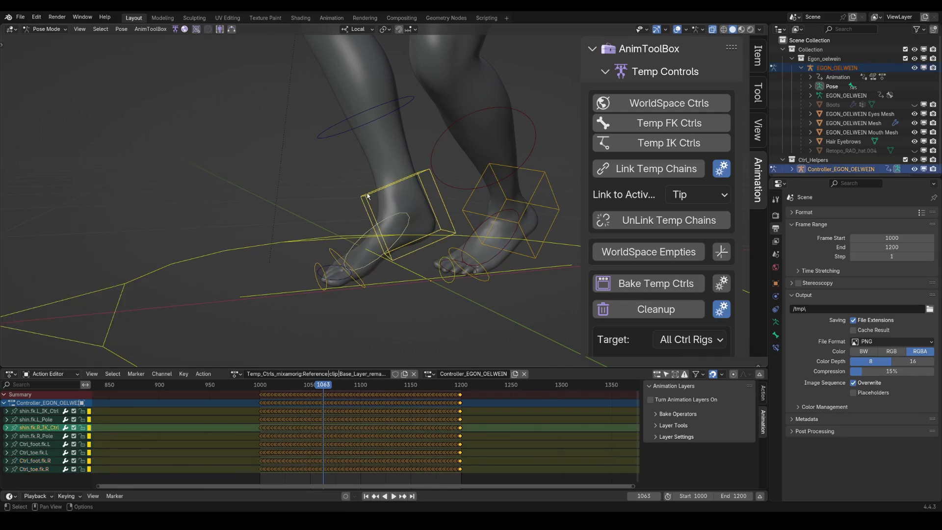
{"action": "left_click", "coordinate": [330, 252], "text": "shift"}
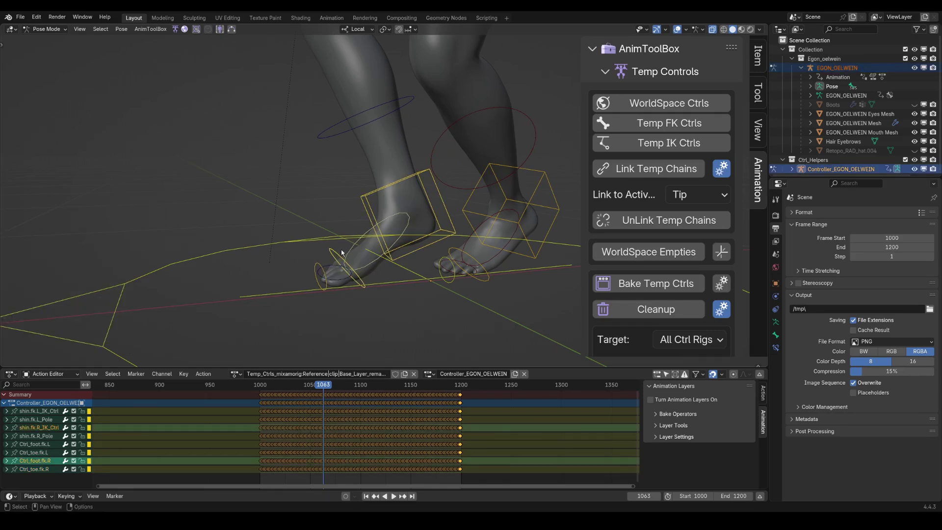
{"action": "left_click", "coordinate": [656, 173]}
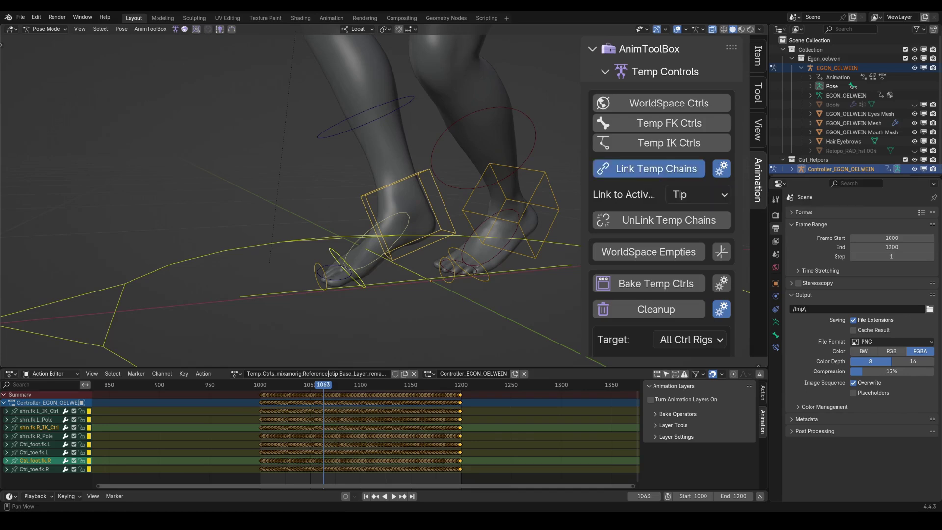
Test the linked right chain by rotating the right foot control with the Rotate tool.
{"action": "left_click", "coordinate": [333, 250]}
{"action": "key", "text": "shift+space"}
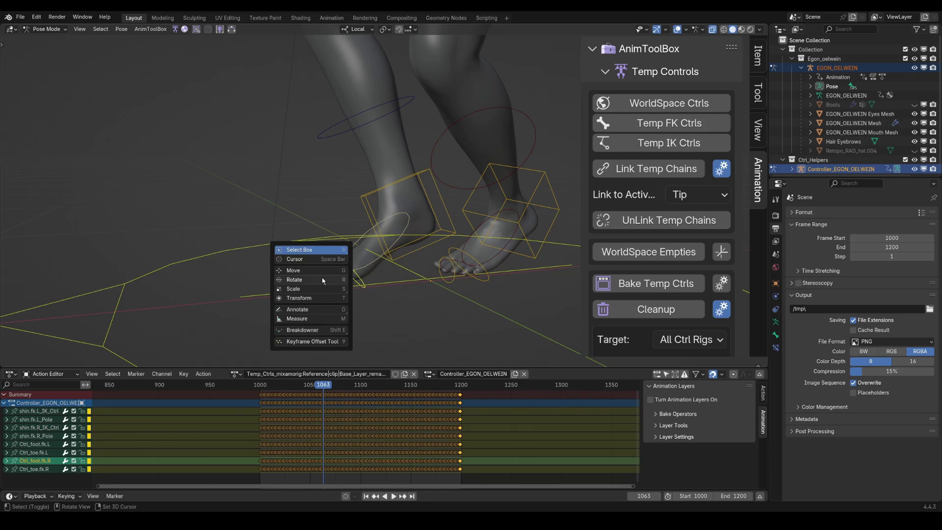
{"action": "left_click", "coordinate": [321, 279]}
{"action": "left_click_drag", "start_coordinate": [335, 205], "coordinate": [321, 217]}
{"action": "middle_click_drag", "start_coordinate": [321, 216], "coordinate": [374, 206]}
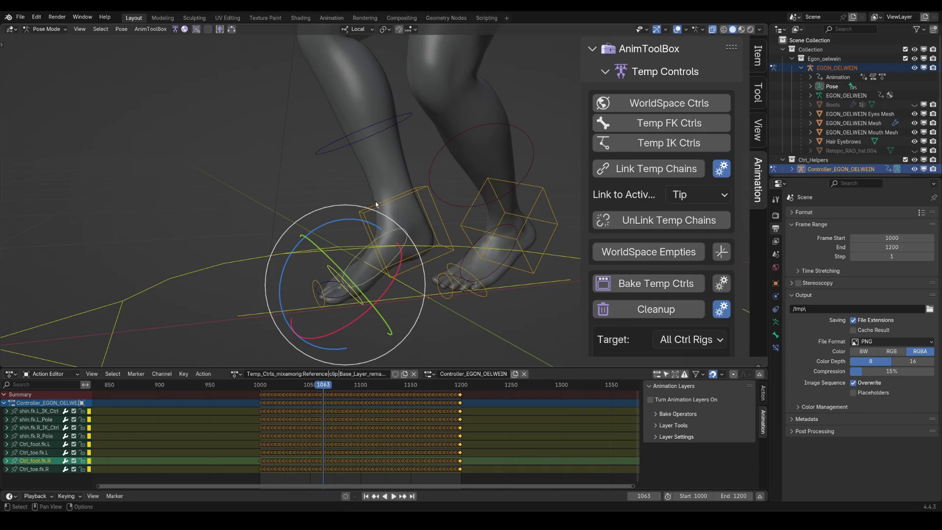
Check the feet and toe controls against the ground line in the front orthographic view at frame 1063.
{"action": "key", "text": "KP_1"}
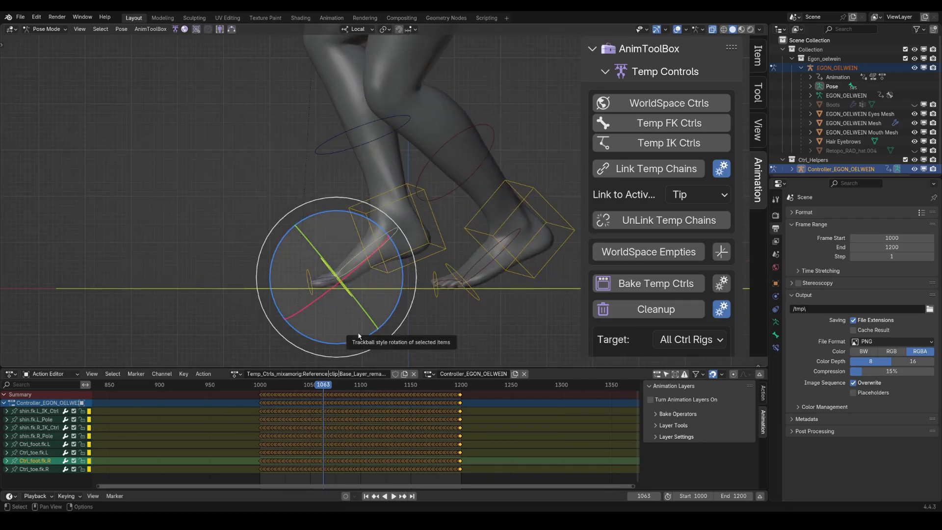
{"action": "left_click", "coordinate": [704, 196]}
{"action": "left_click", "coordinate": [705, 199]}
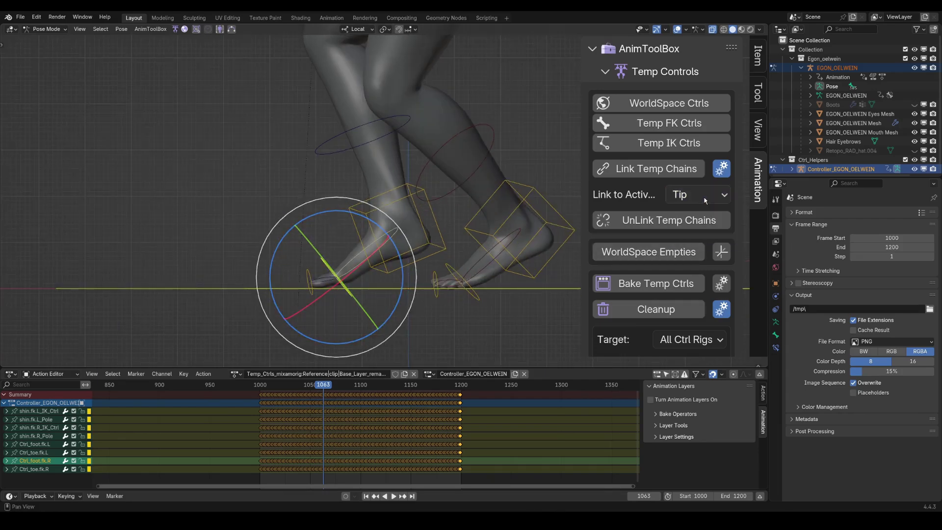
{"action": "left_click", "coordinate": [309, 280]}
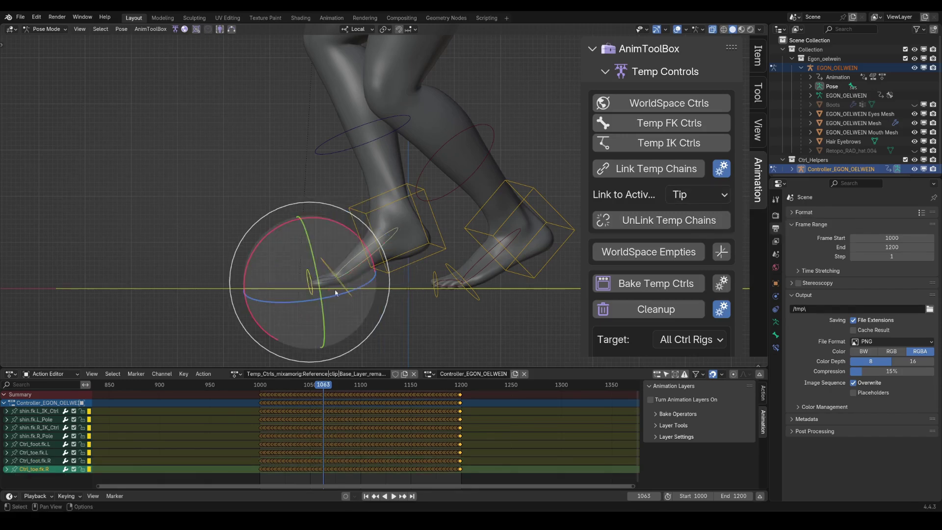
{"action": "left_click", "coordinate": [403, 305]}
{"action": "left_click_drag", "start_coordinate": [325, 385], "coordinate": [324, 386]}
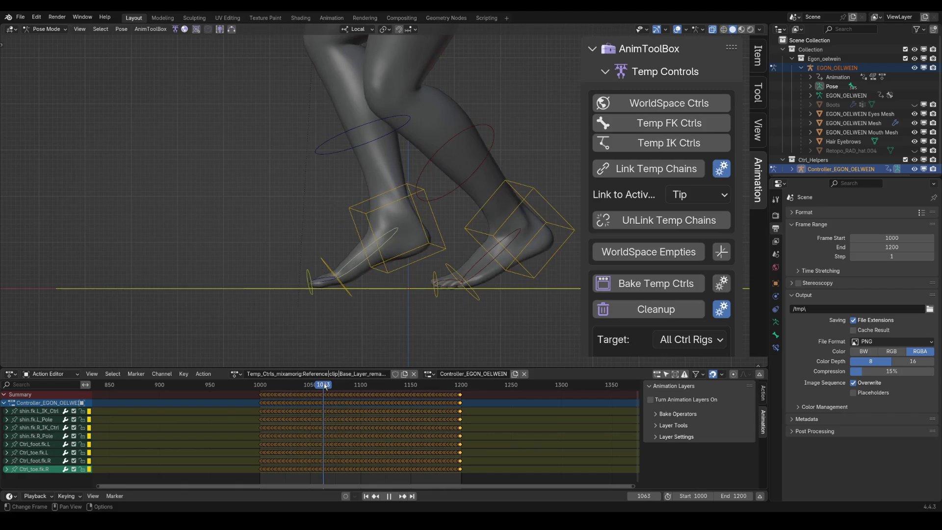
Turn on animation layers for the temporary controller rig with the right foot control selected, and add a new layer above the base layer.
{"action": "left_click", "coordinate": [326, 263]}
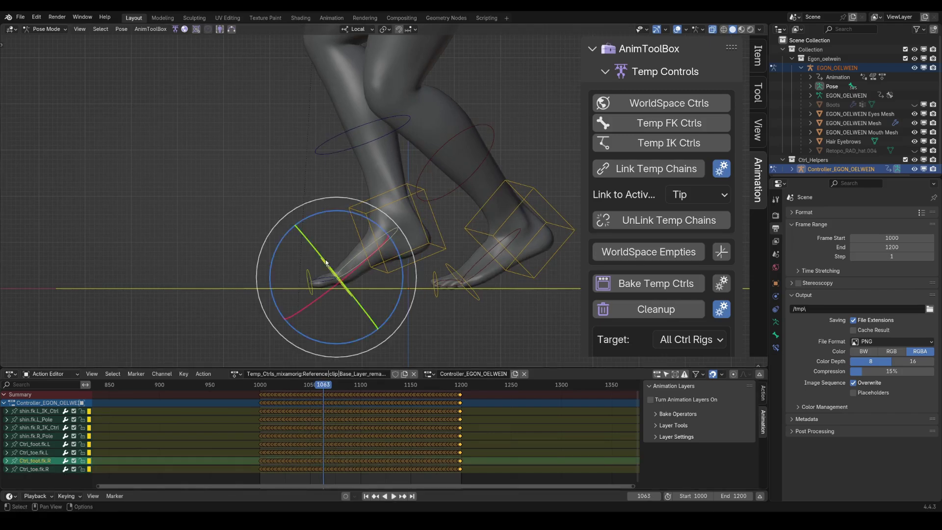
{"action": "left_click", "coordinate": [651, 400]}
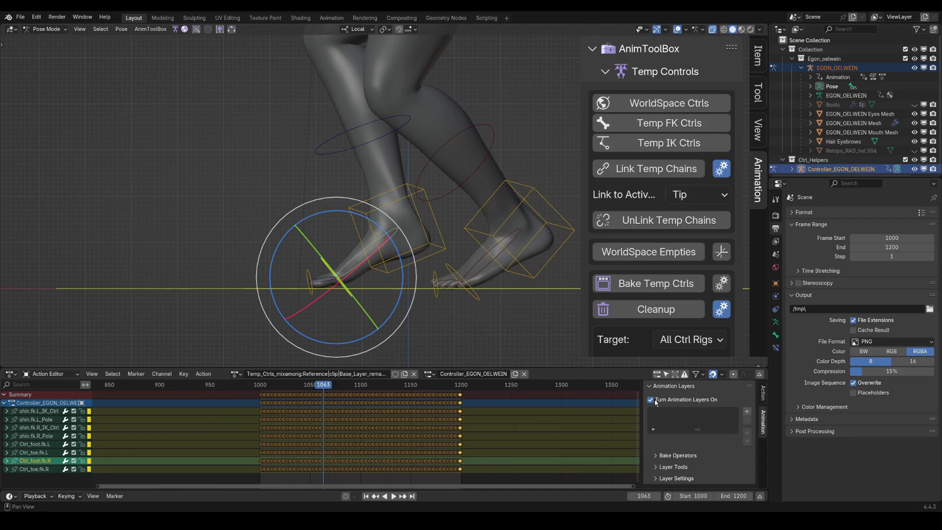
{"action": "left_click", "coordinate": [748, 412]}
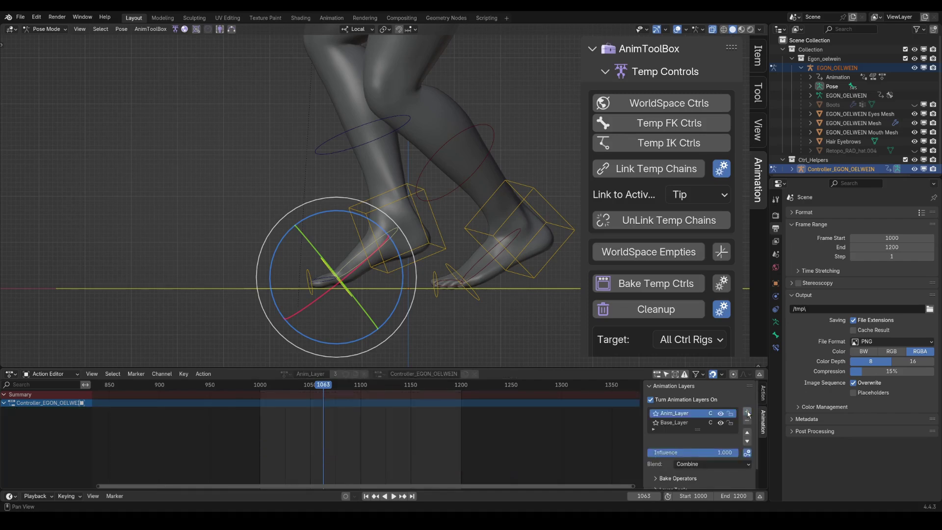